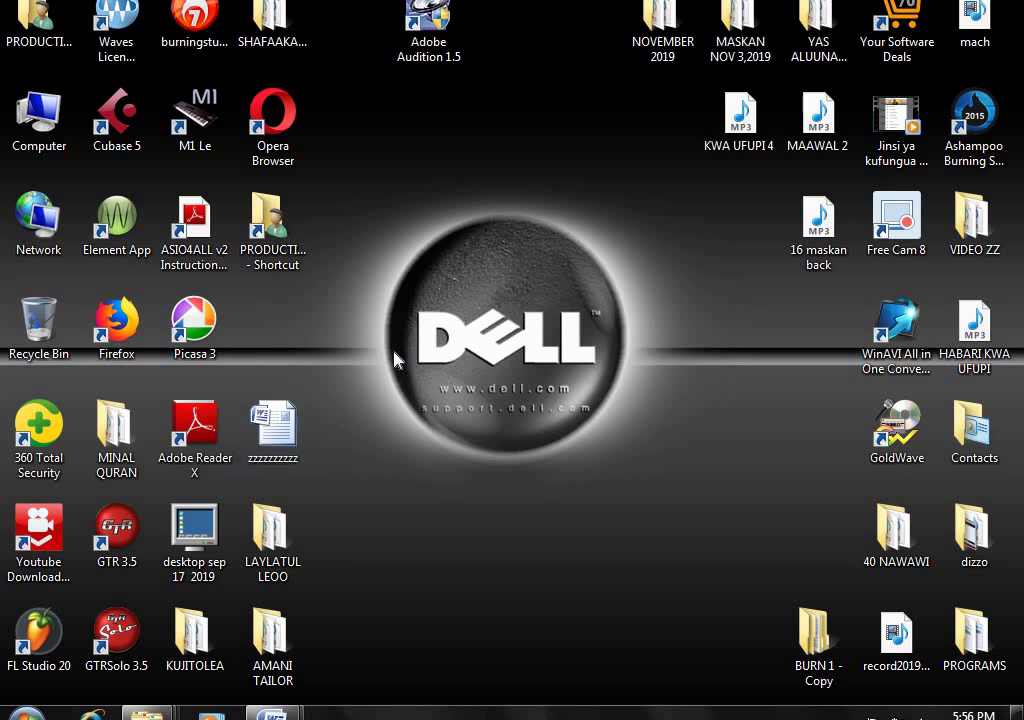
Reposition the Adobe Audition 1.5 shortcut in the desktop's open centre area and create a folder named ADOBE PRO near it.
{"action": "left_click_drag", "start_coordinate": [430, 52], "coordinate": [517, 208]}
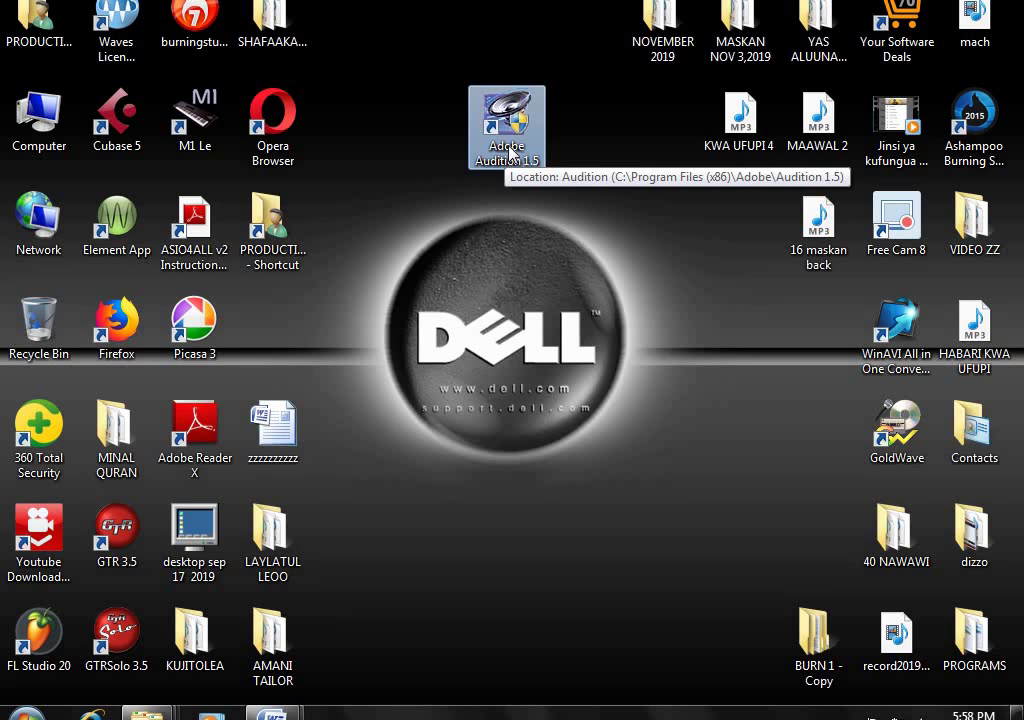
{"action": "right_click", "coordinate": [447, 263]}
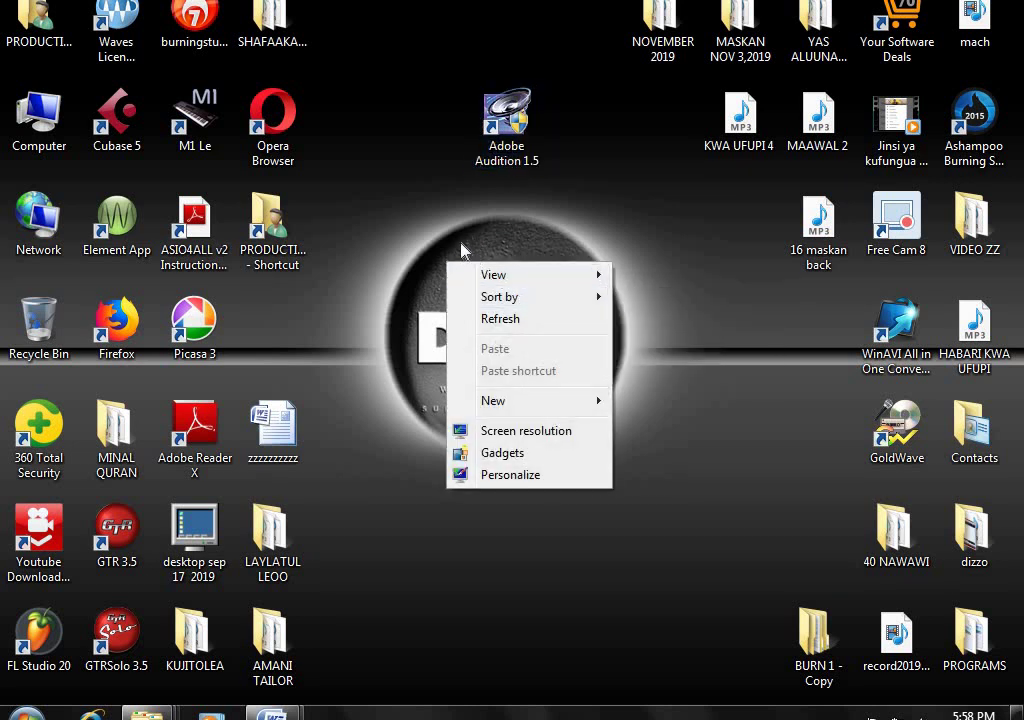
{"action": "right_click", "coordinate": [465, 232]}
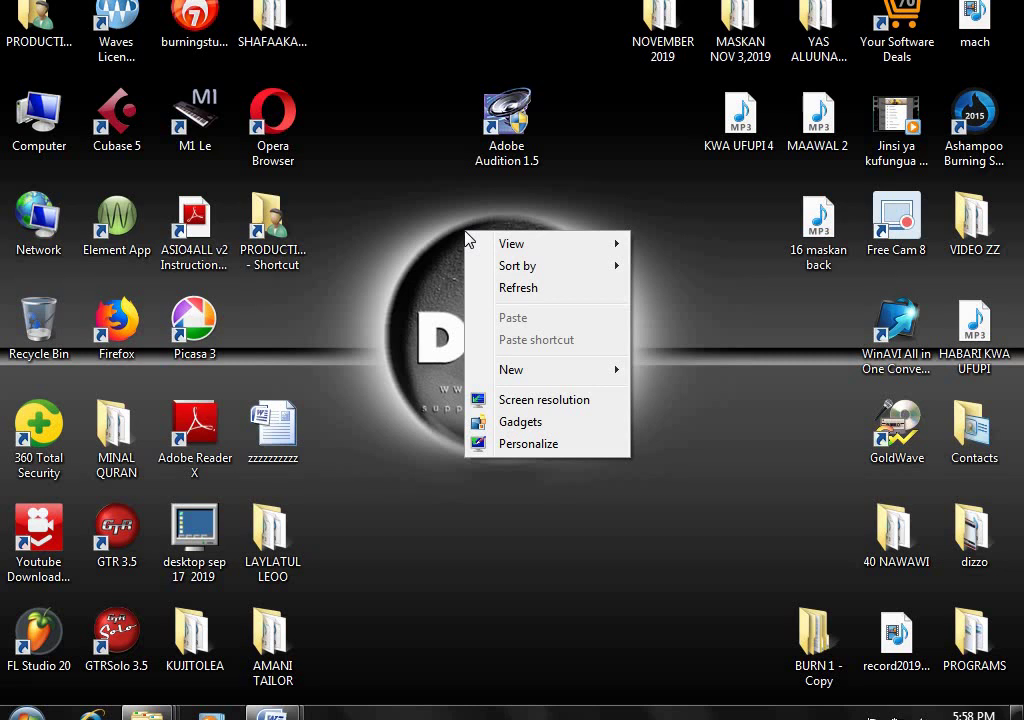
{"action": "mouse_move", "coordinate": [531, 373]}
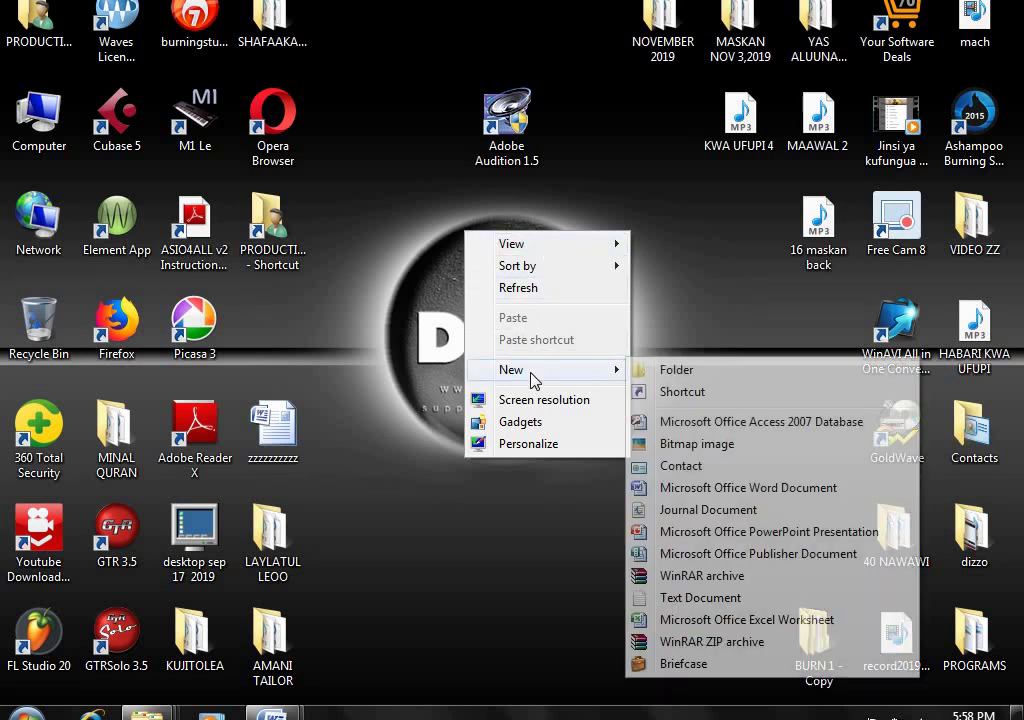
{"action": "left_click", "coordinate": [688, 373]}
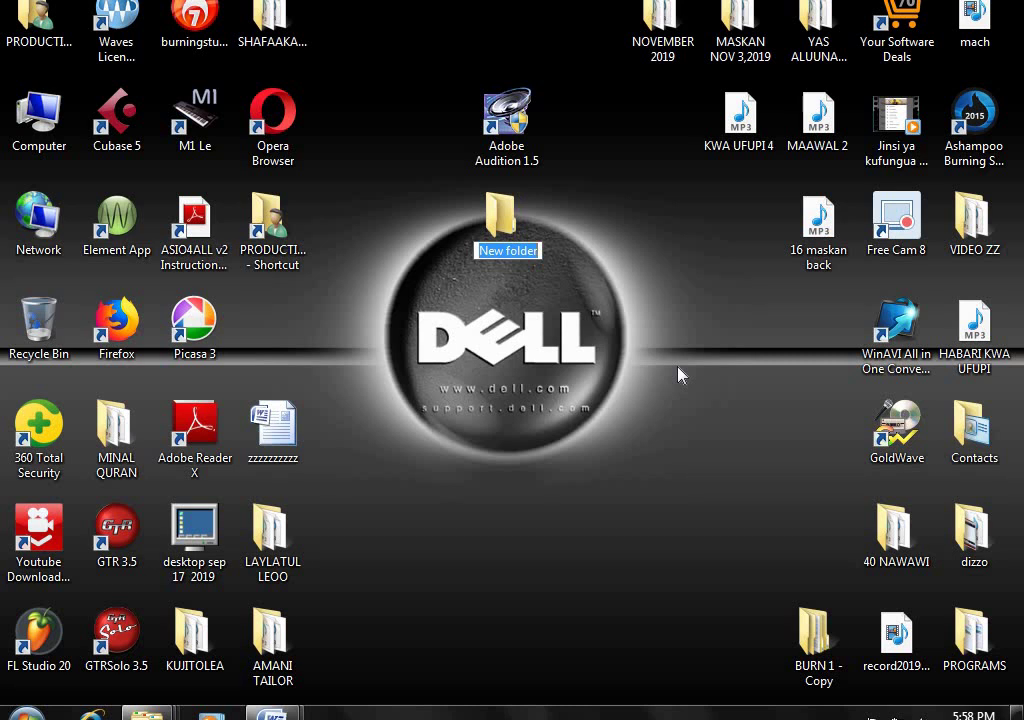
{"action": "type", "text": "AD"}
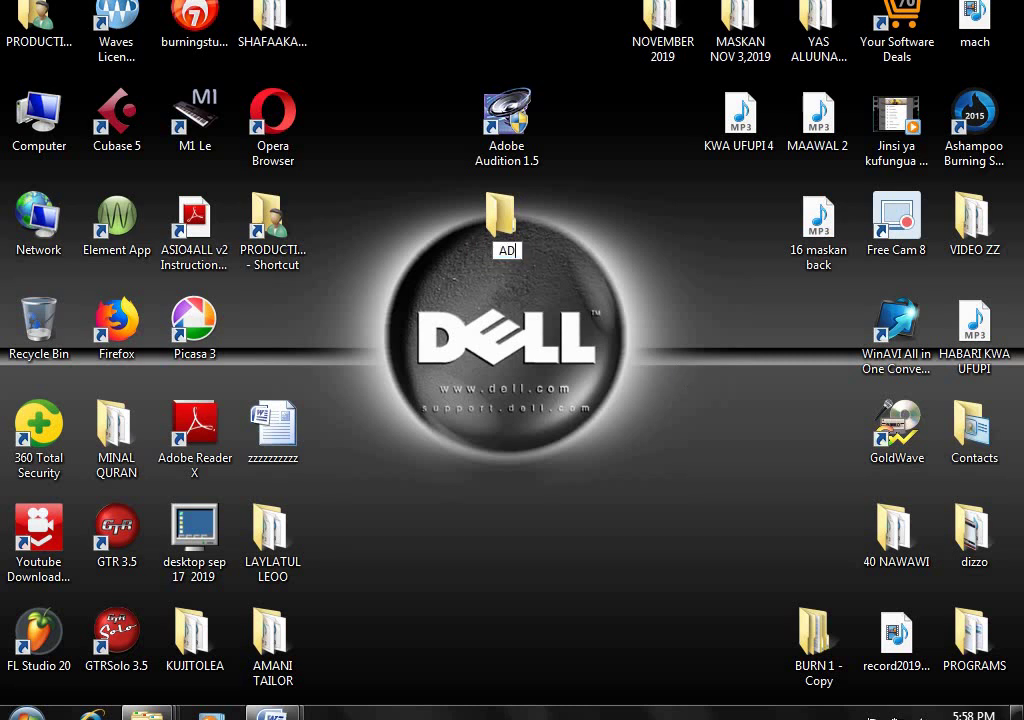
{"action": "type", "text": "OBE"}
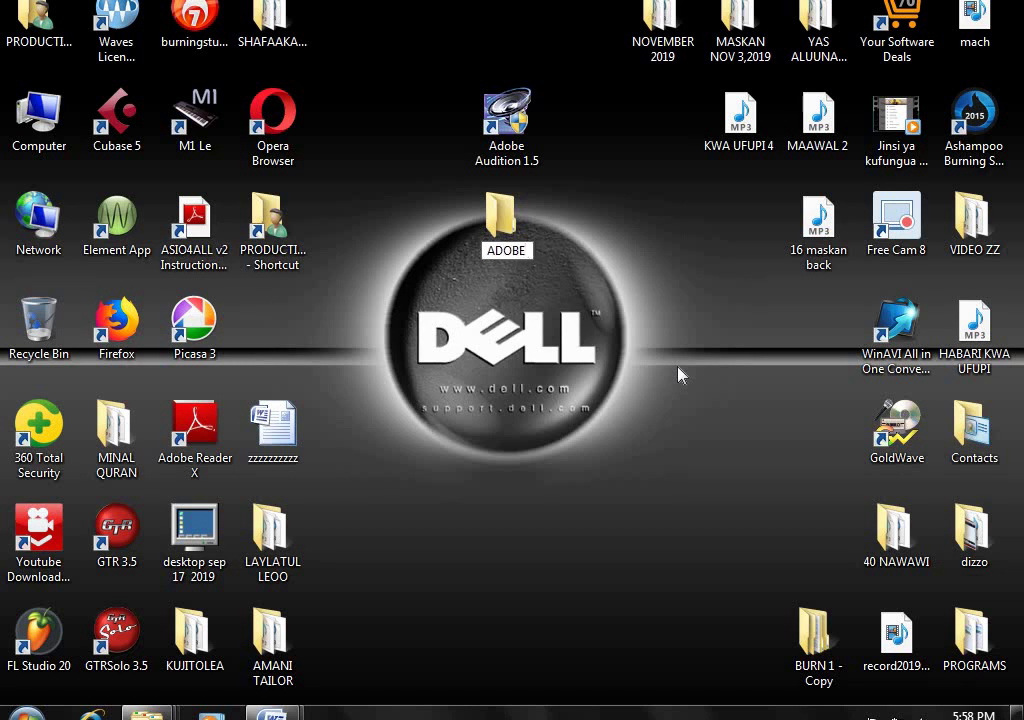
{"action": "type", "text": " PRO"}
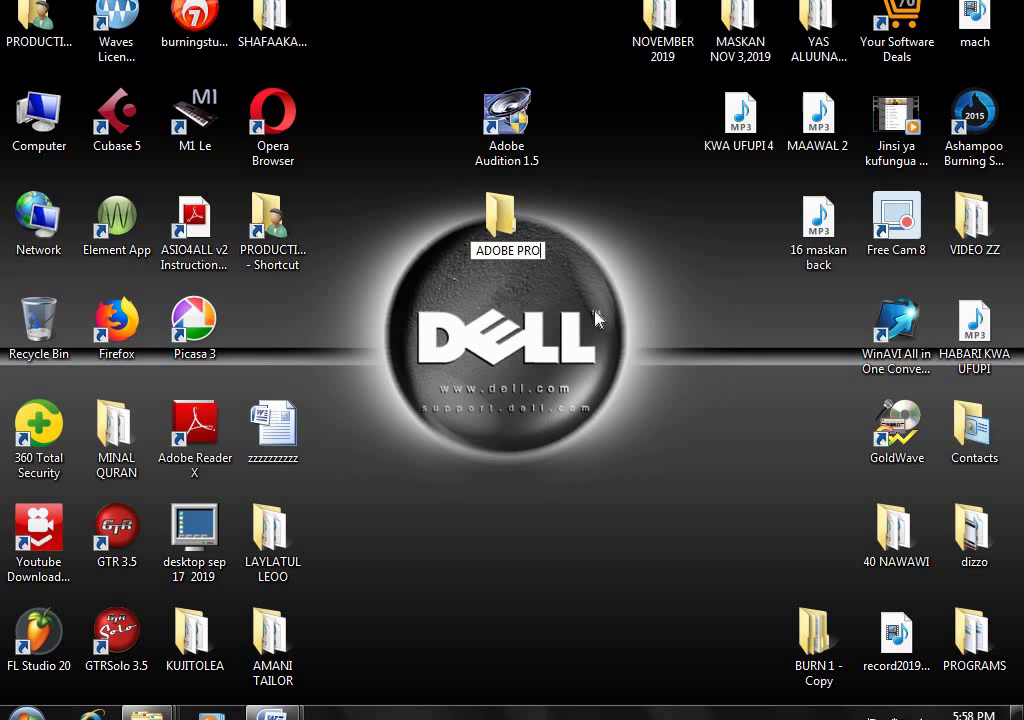
{"action": "key", "text": "Return"}
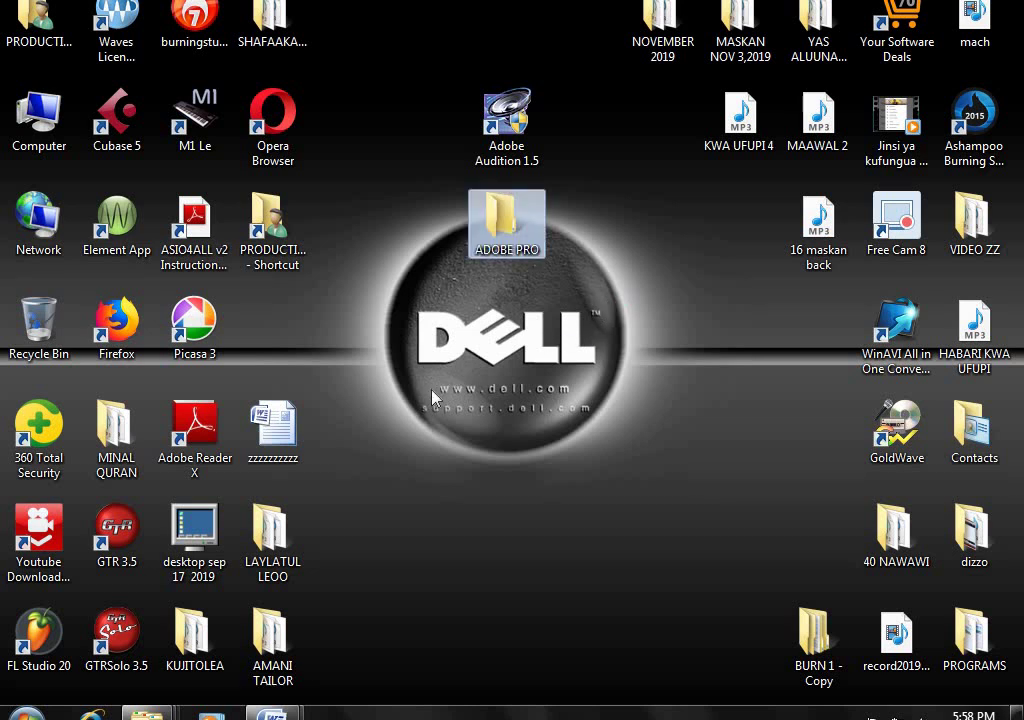
{"action": "left_click_drag", "start_coordinate": [503, 250], "coordinate": [587, 256]}
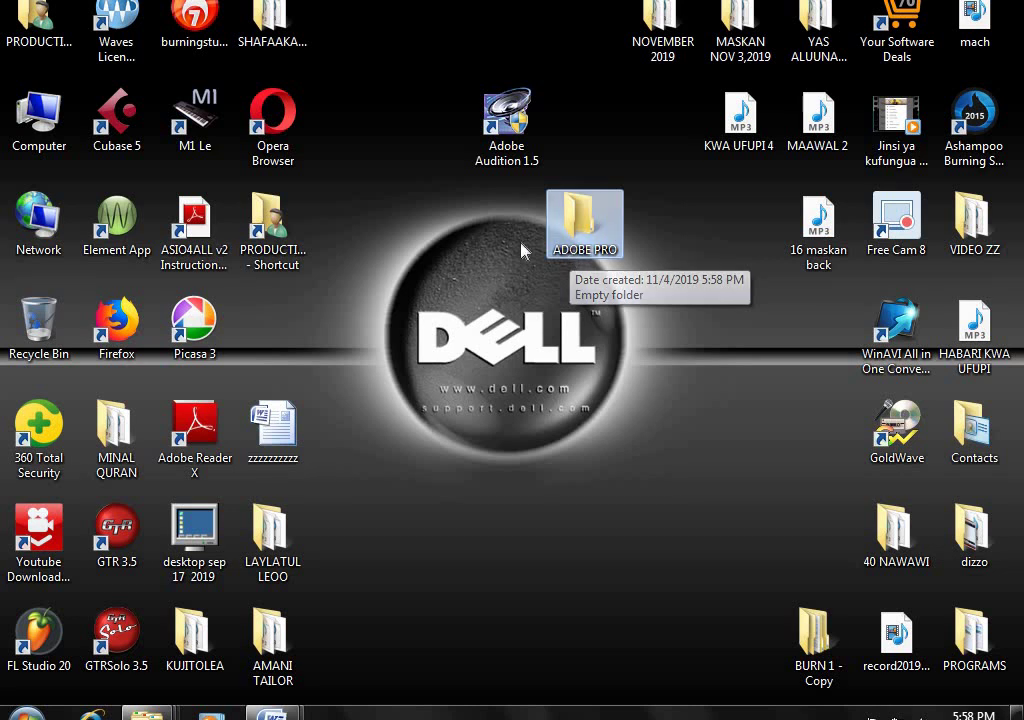
Launch Adobe Audition 1.5 and choose Continue Later for the prematurely exited previous session.
{"action": "left_click", "coordinate": [509, 149]}
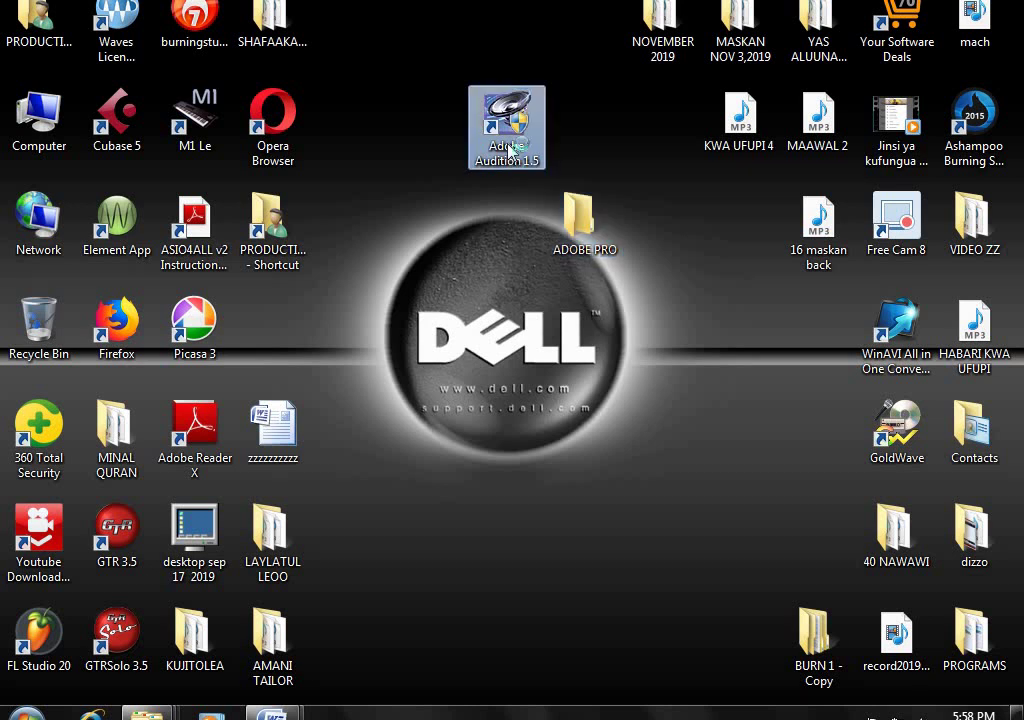
{"action": "double_click", "coordinate": [509, 149]}
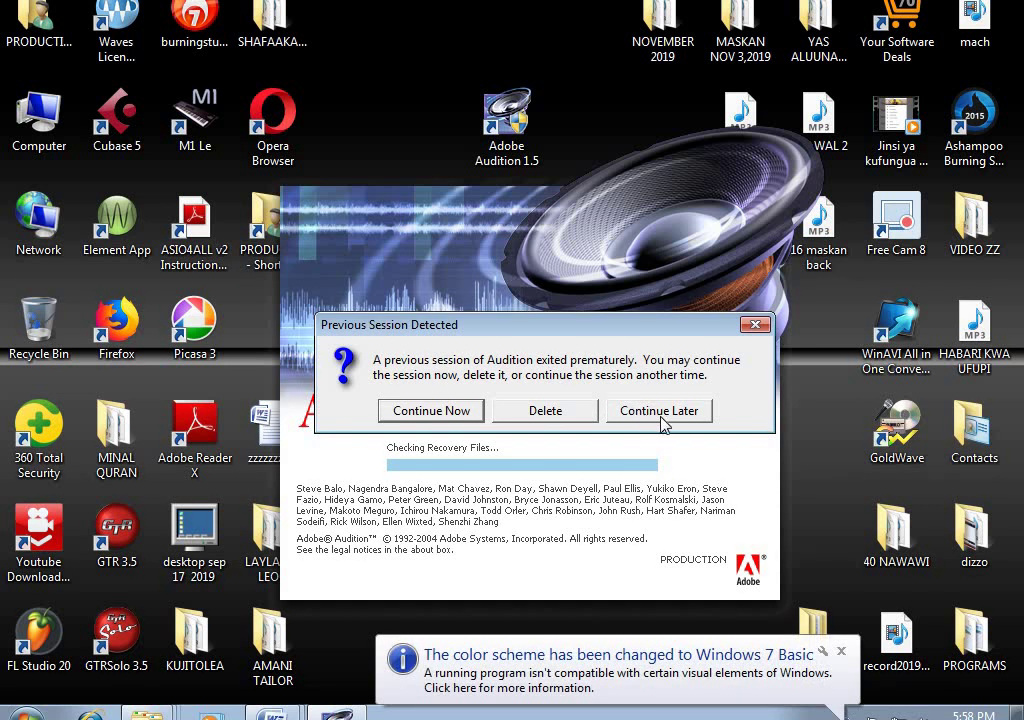
{"action": "left_click", "coordinate": [666, 419]}
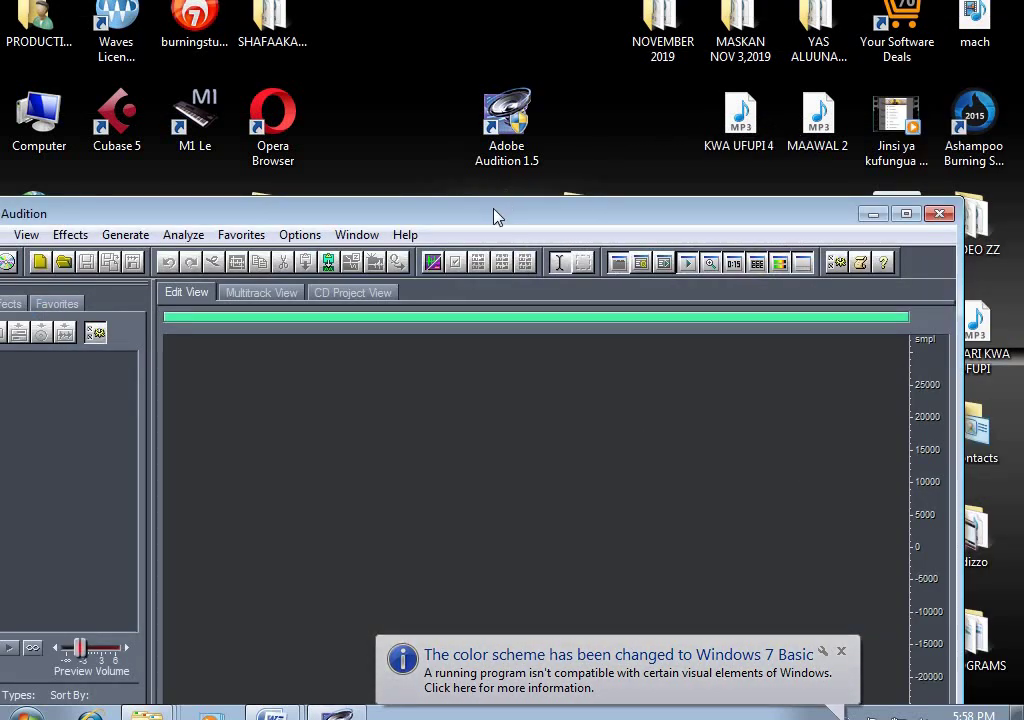
Move the Adobe Audition window up so that its whole workspace fits on the screen.
{"action": "left_click_drag", "start_coordinate": [507, 213], "coordinate": [540, 24]}
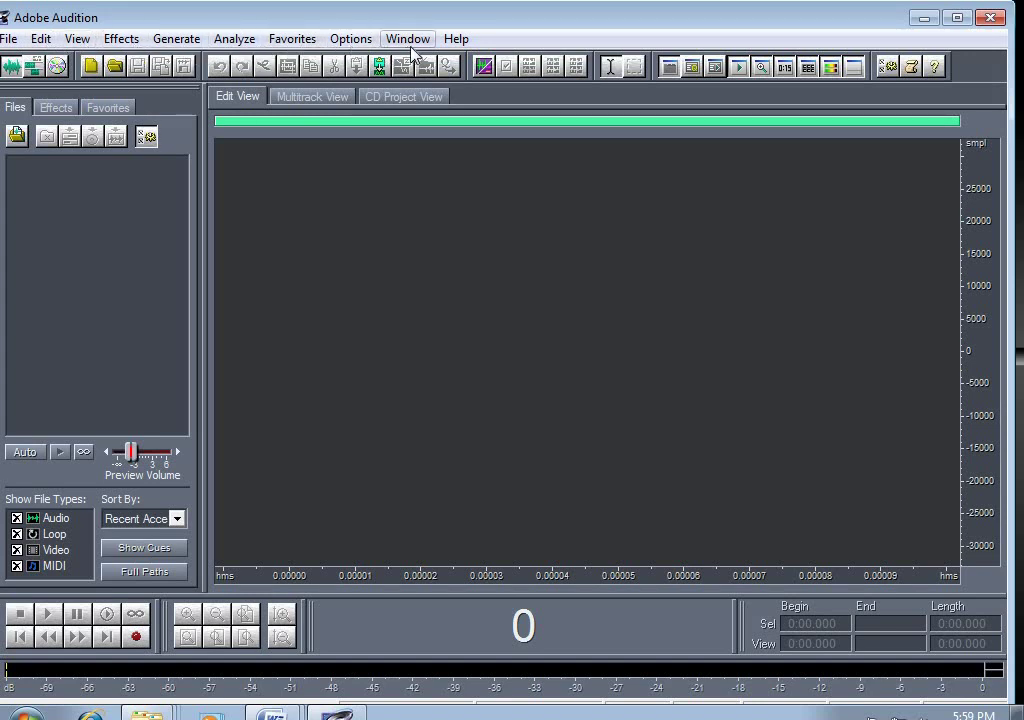
{"action": "left_click_drag", "start_coordinate": [467, 27], "coordinate": [495, 19]}
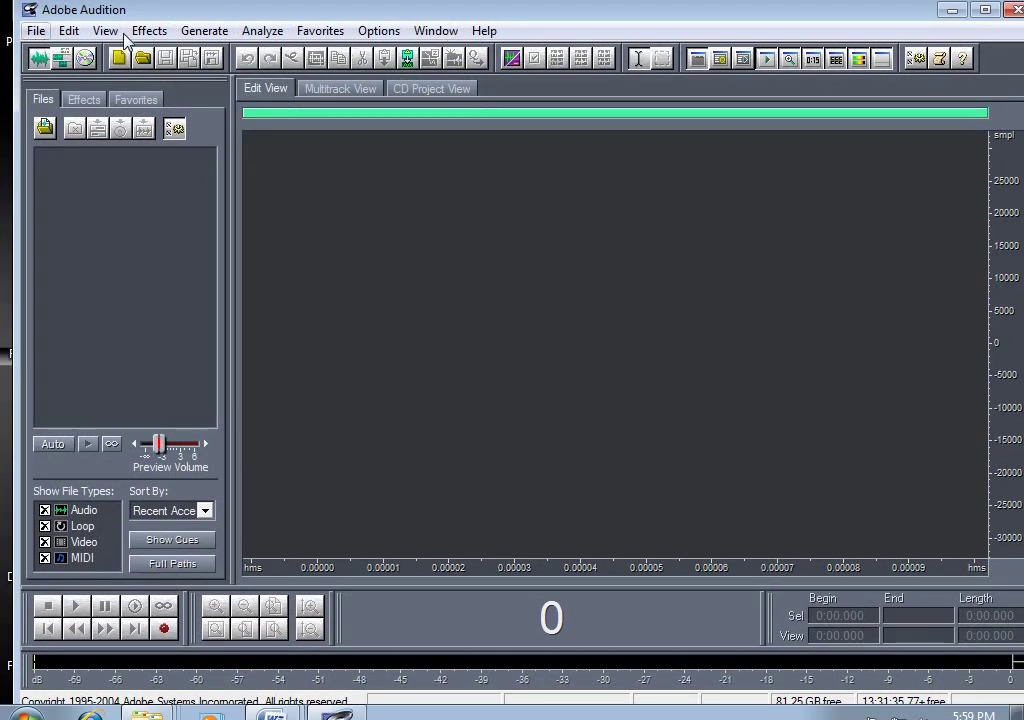
{"action": "left_click_drag", "start_coordinate": [281, 20], "coordinate": [268, 16]}
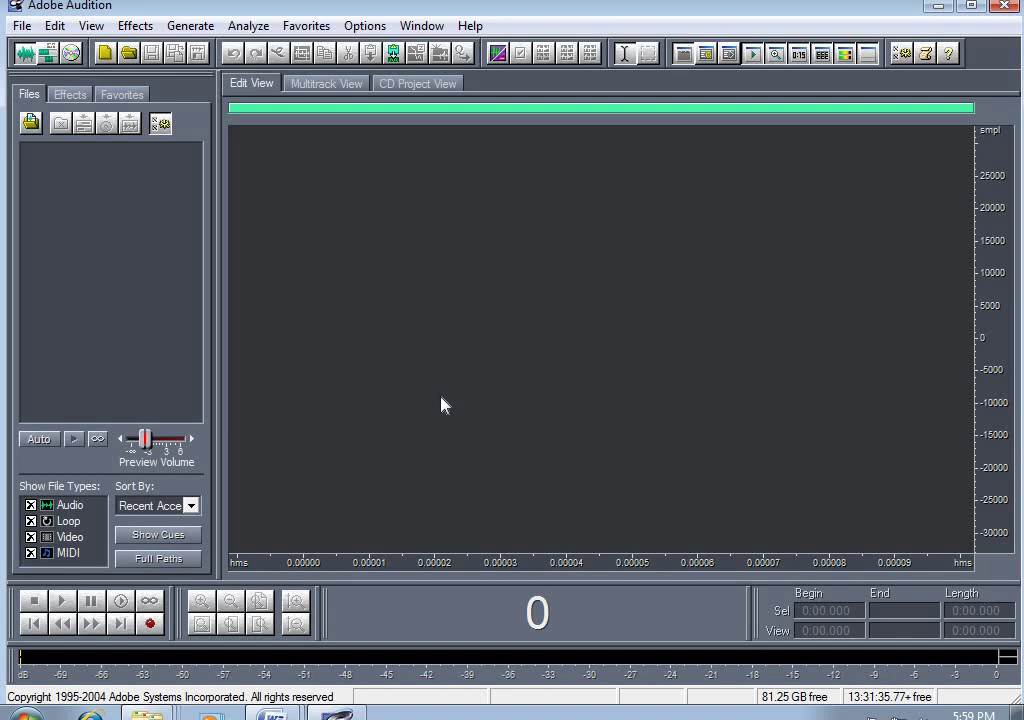
Create a new mono waveform with a 44100 sample rate and 16-bit resolution.
{"action": "left_click", "coordinate": [21, 26]}
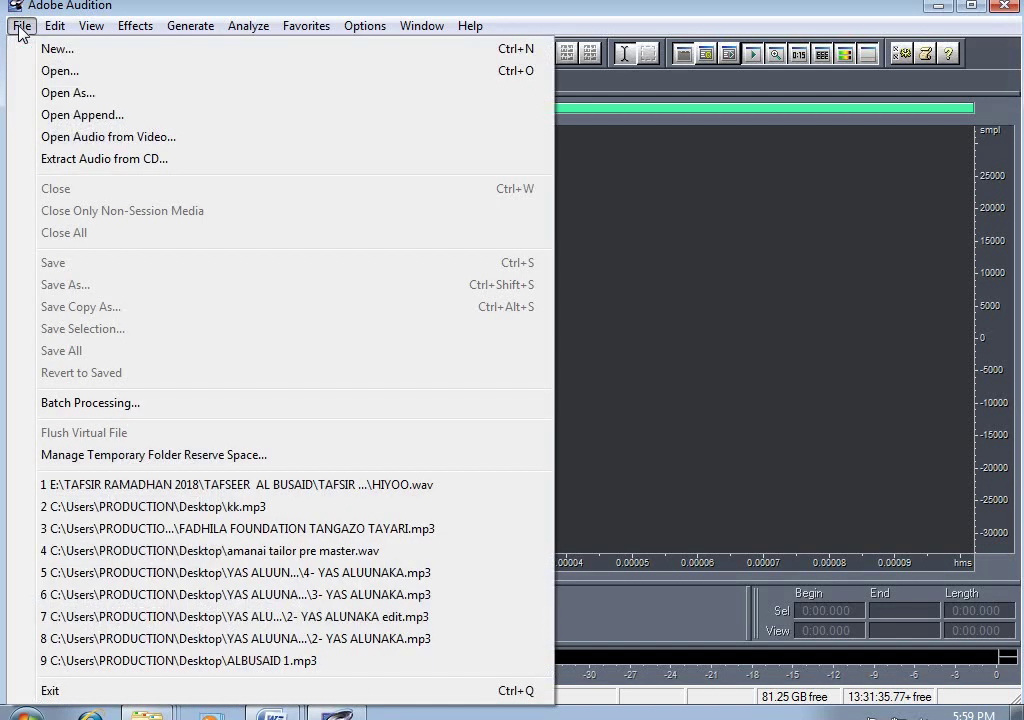
{"action": "left_click", "coordinate": [66, 52]}
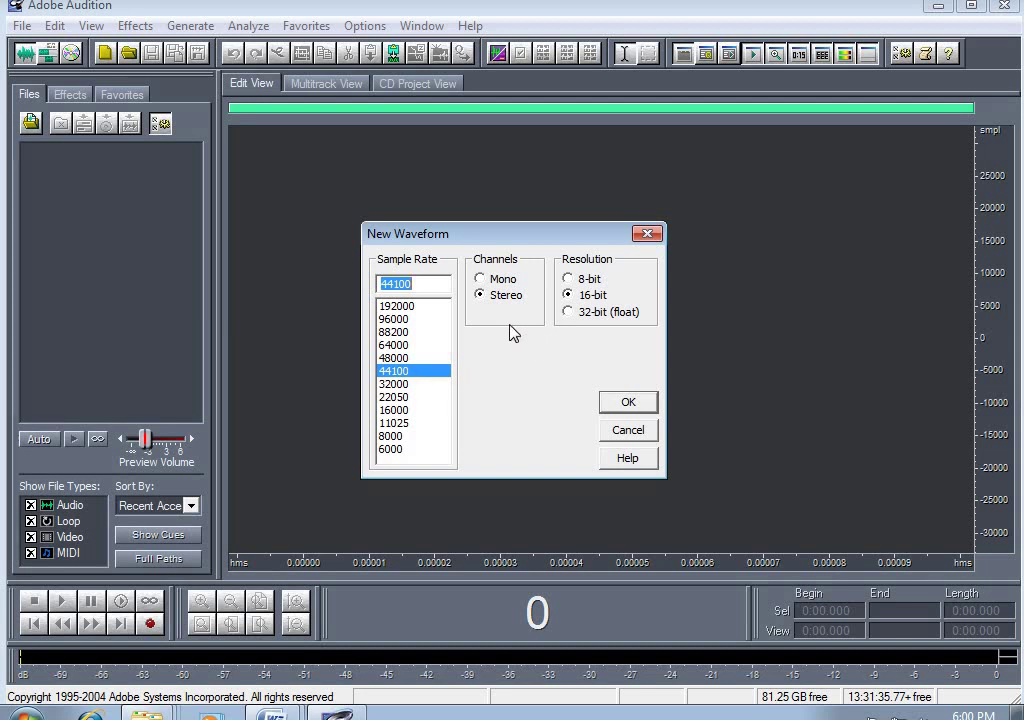
{"action": "left_click", "coordinate": [480, 279]}
{"action": "left_click", "coordinate": [480, 295]}
{"action": "left_click", "coordinate": [624, 402]}
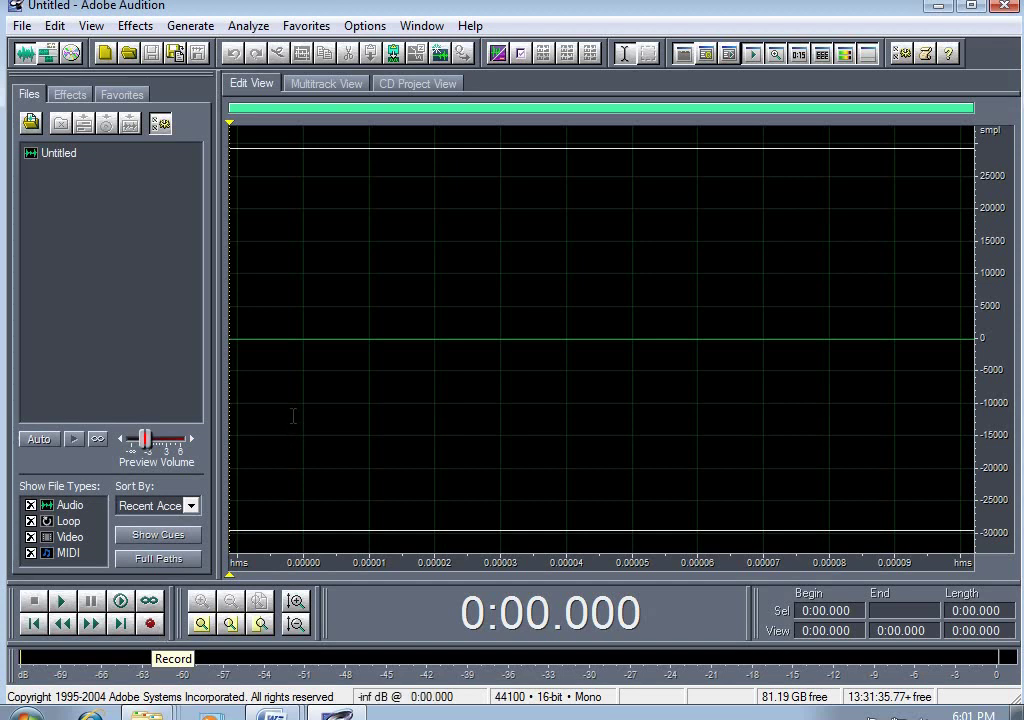
Save the untitled waveform as SAUTI in Windows PCM (*.wav) format in the desktop's ADOBE PRO folder.
{"action": "left_click", "coordinate": [21, 27]}
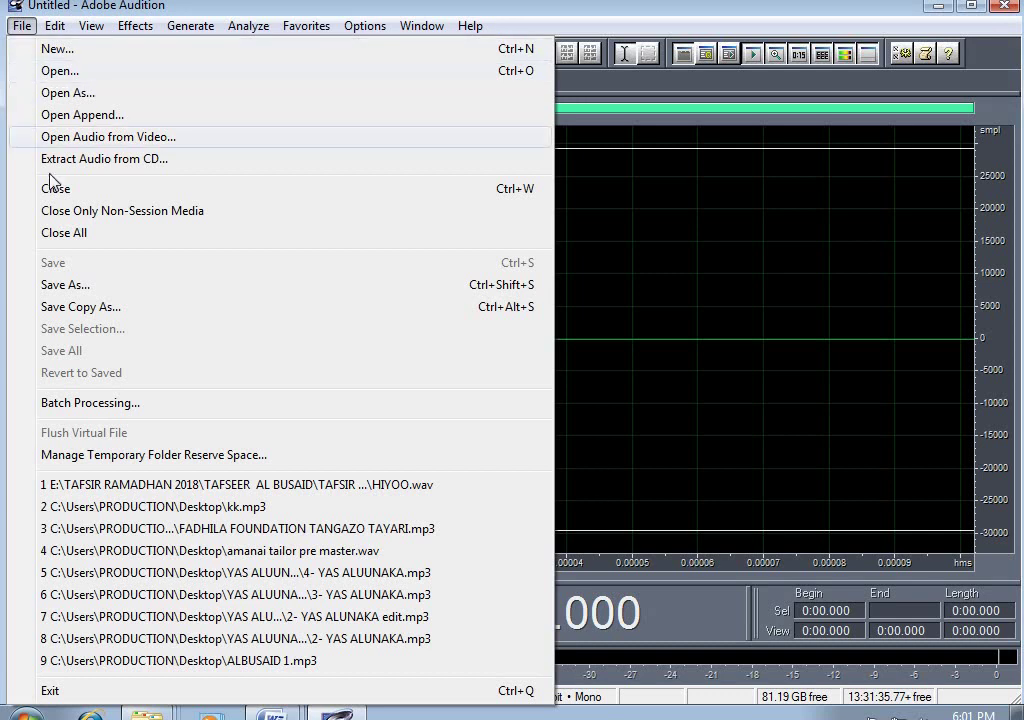
{"action": "left_click", "coordinate": [64, 289]}
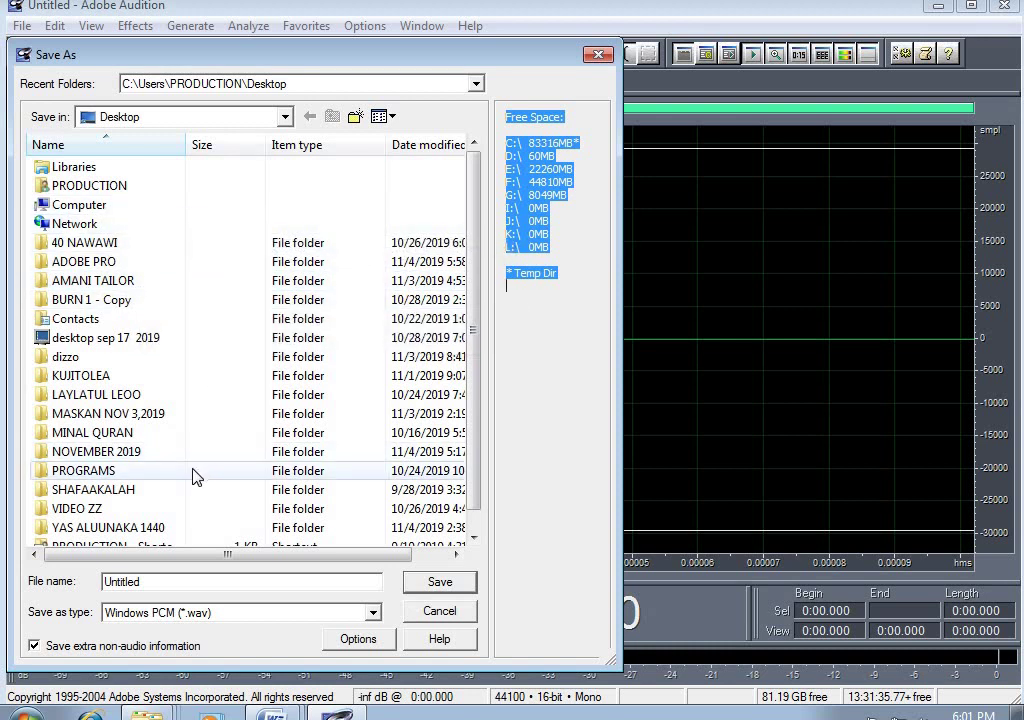
{"action": "double_click", "coordinate": [158, 585]}
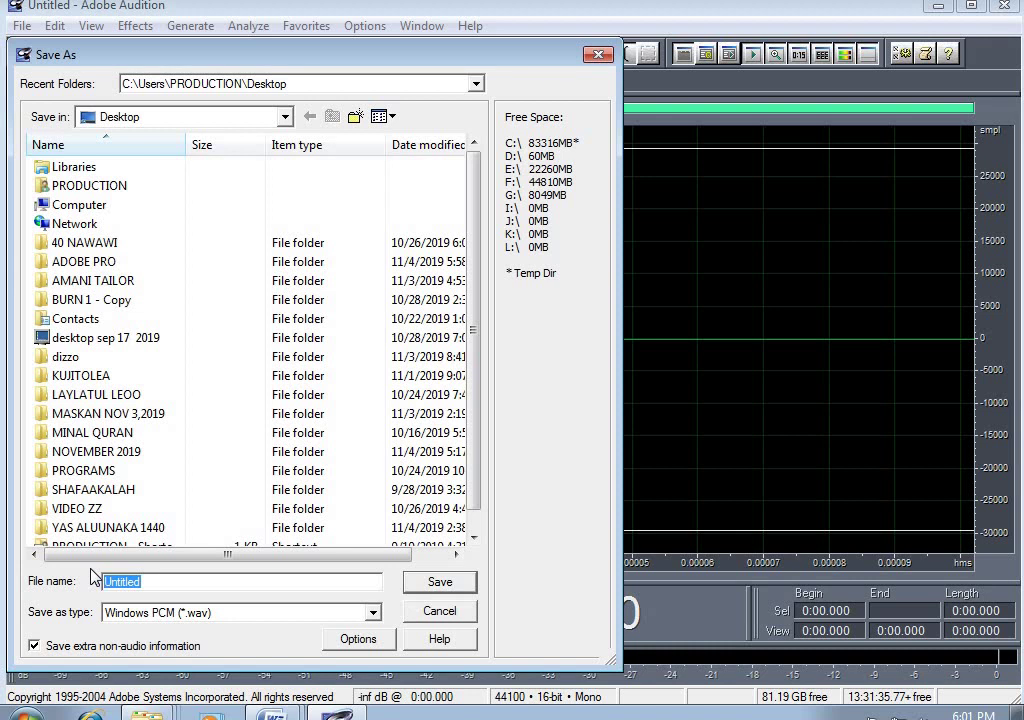
{"action": "type", "text": "SAU"}
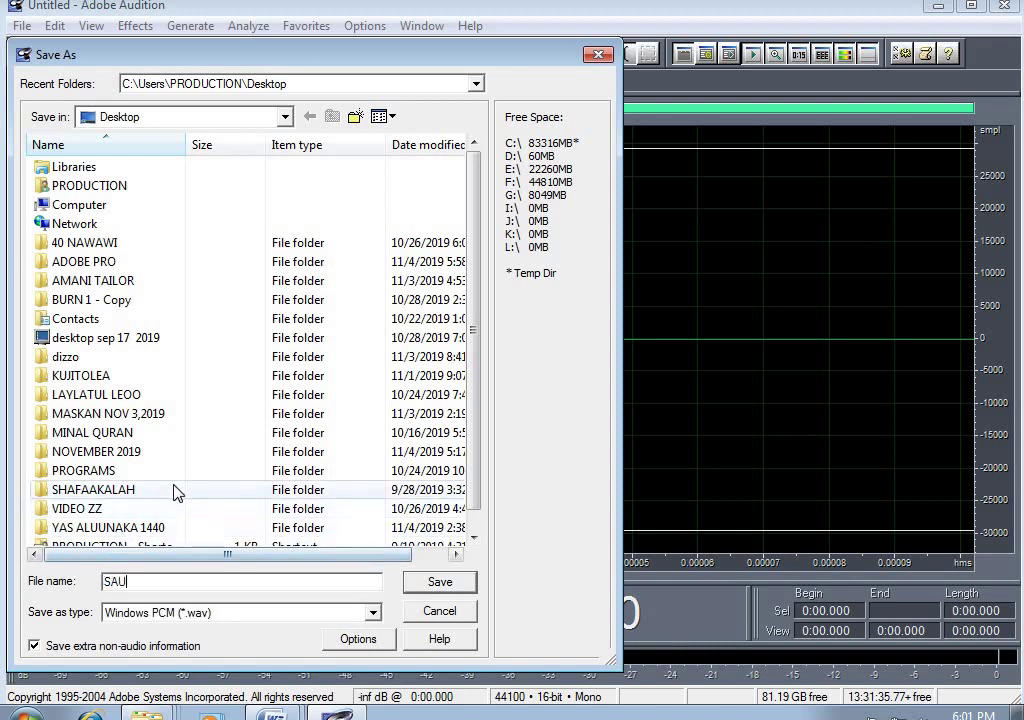
{"action": "type", "text": "TI"}
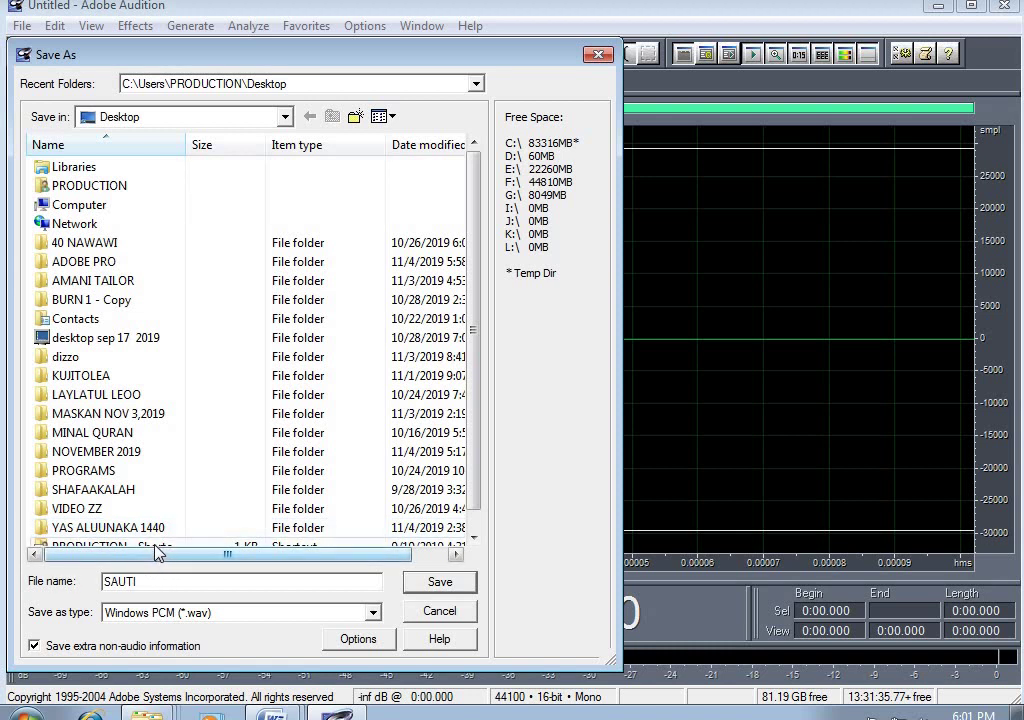
{"action": "mouse_move", "coordinate": [157, 538]}
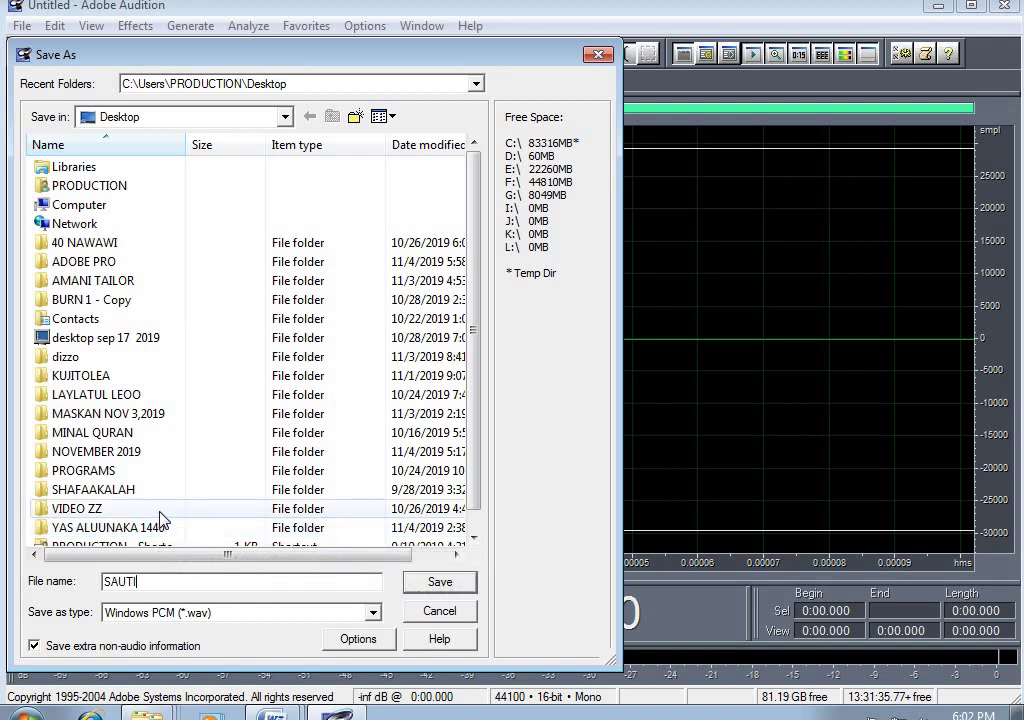
{"action": "mouse_move", "coordinate": [163, 513]}
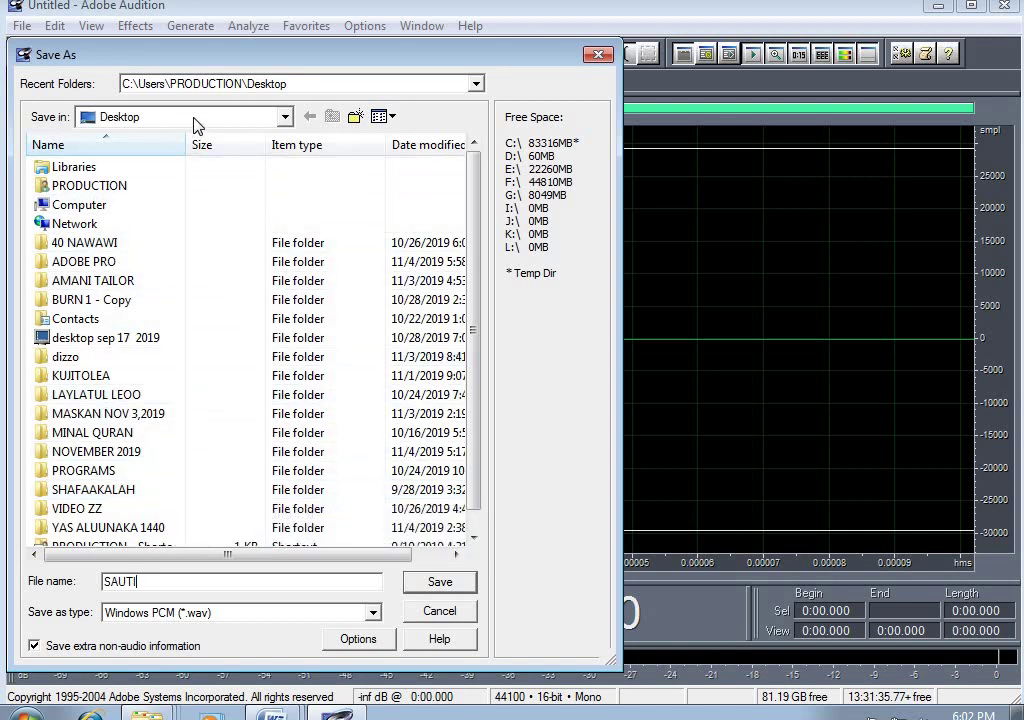
{"action": "left_click_drag", "start_coordinate": [474, 250], "coordinate": [476, 278]}
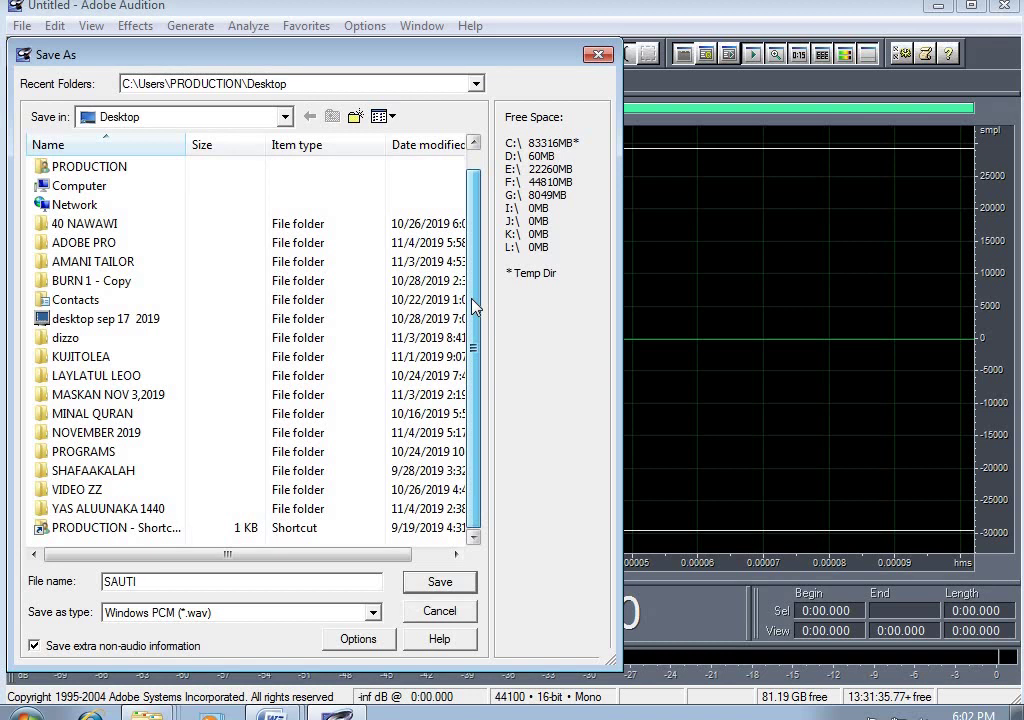
{"action": "double_click", "coordinate": [100, 243]}
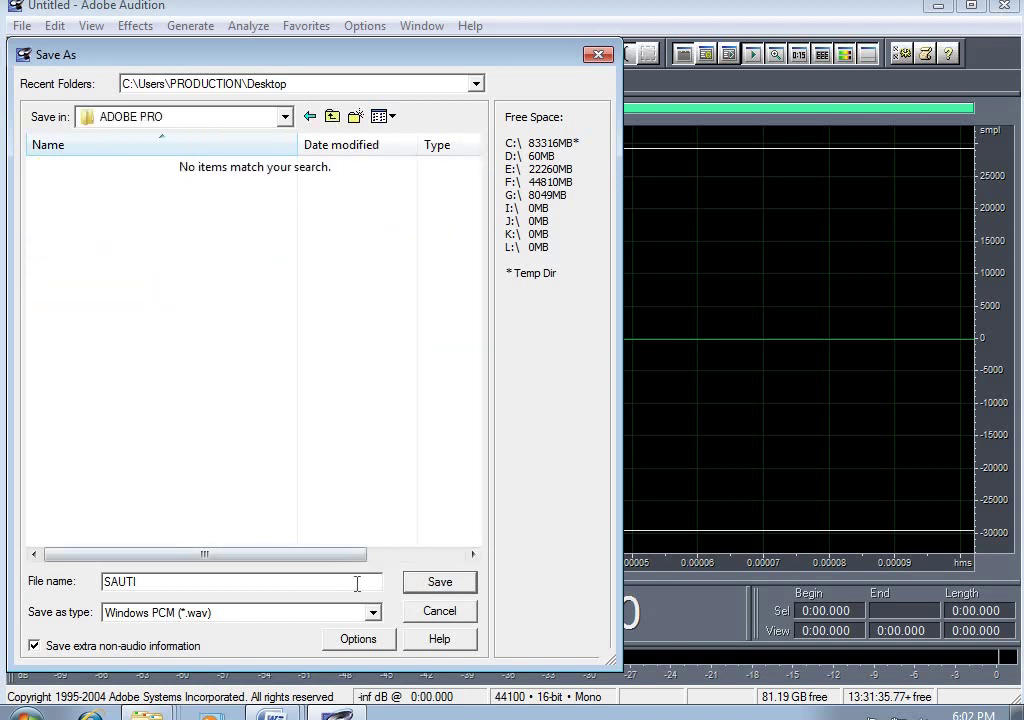
{"action": "left_click", "coordinate": [438, 584]}
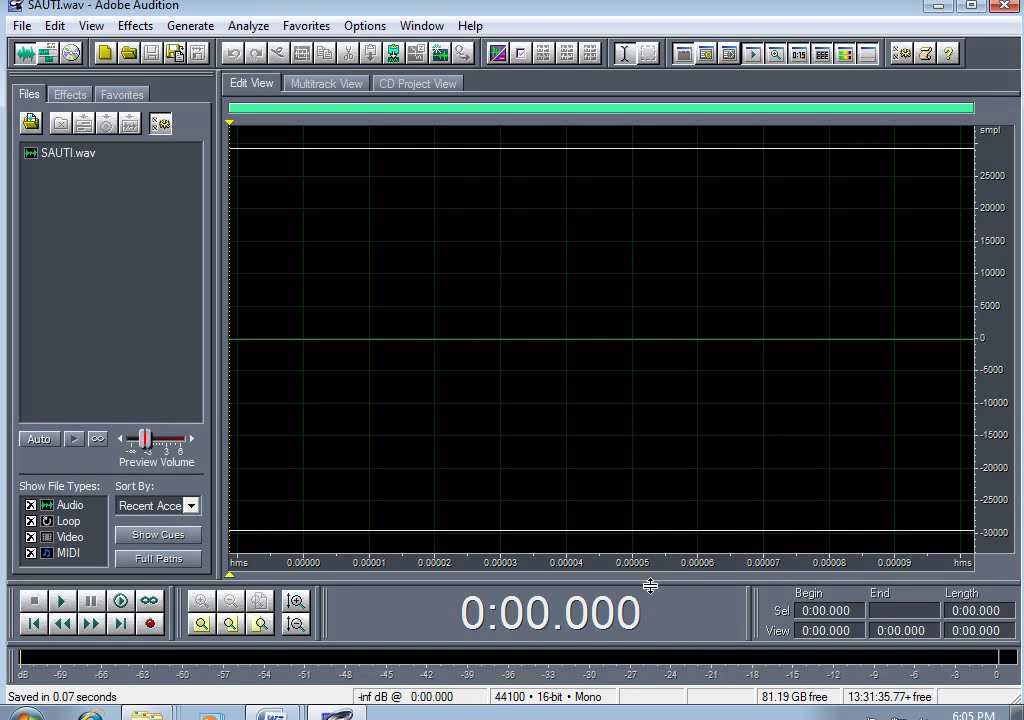
Record a first voice take about 4.2 seconds long into SAUTI.wav.
{"action": "left_click", "coordinate": [150, 625]}
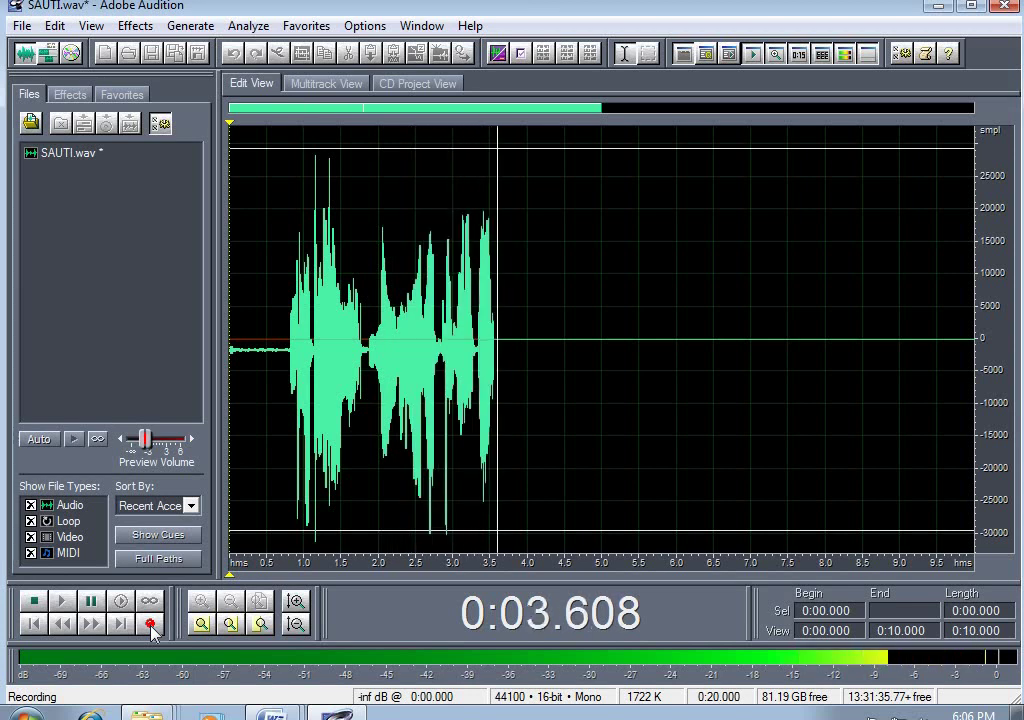
{"action": "key", "text": "space"}
{"action": "key", "text": "space"}
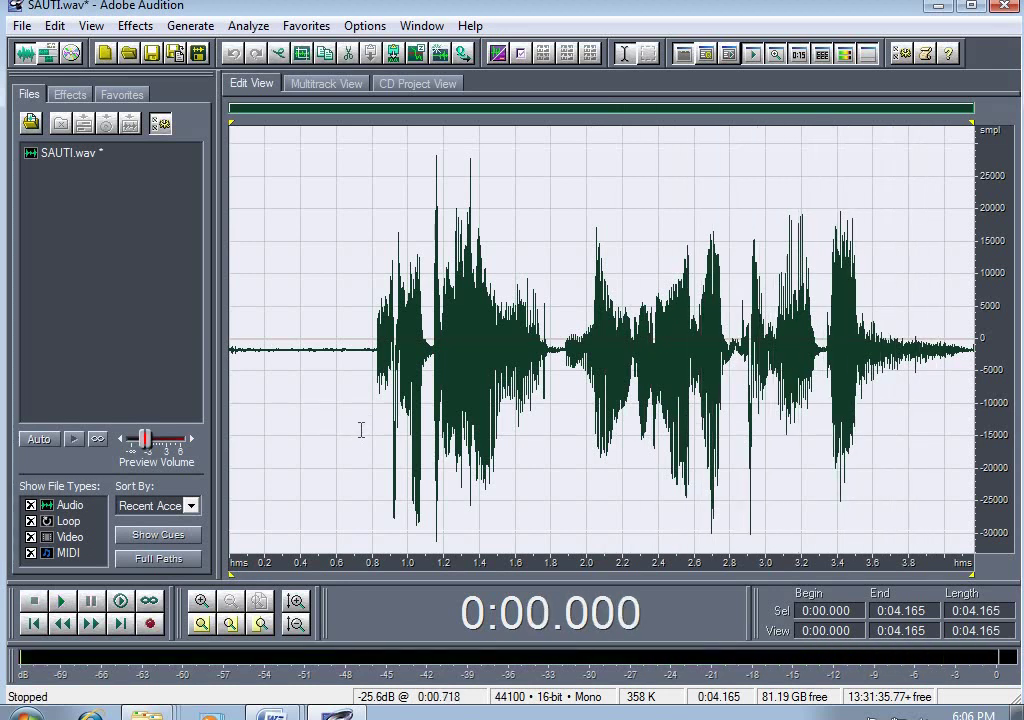
Play back the first voice take and delete the recorded audio from SAUTI.wav.
{"action": "key", "text": "space"}
{"action": "key", "text": "space"}
{"action": "key", "text": "space"}
{"action": "key", "text": "space"}
{"action": "key", "text": "space"}
{"action": "key", "text": "Delete"}
Record a new voice take about 3.8 seconds long into SAUTI.wav and play it back.
{"action": "left_click", "coordinate": [150, 624]}
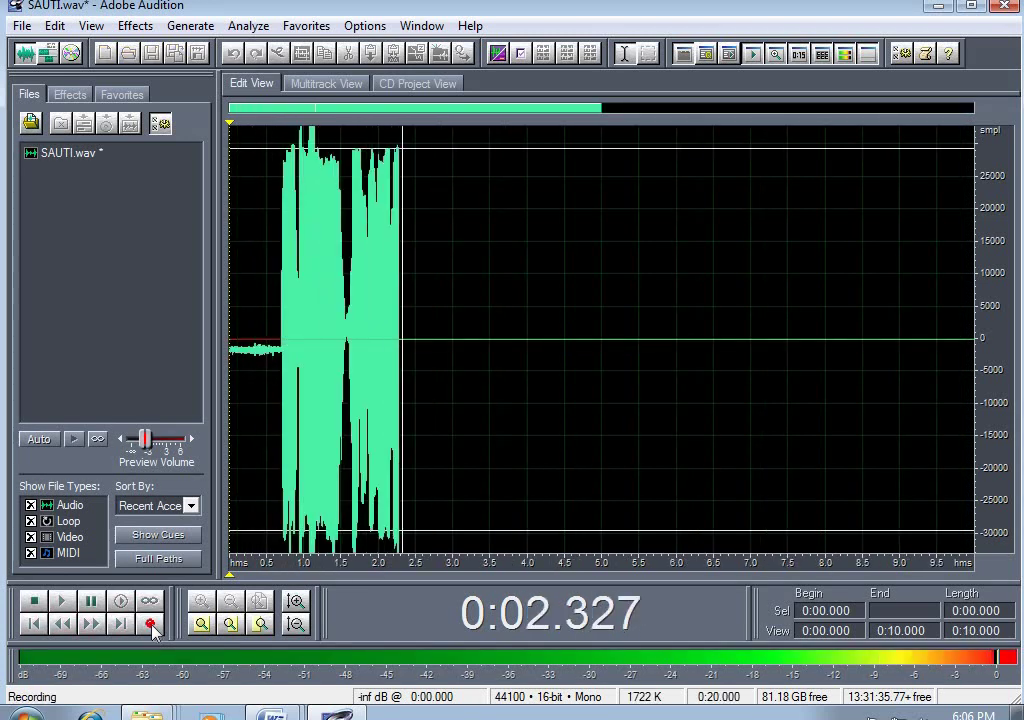
{"action": "left_click", "coordinate": [153, 630]}
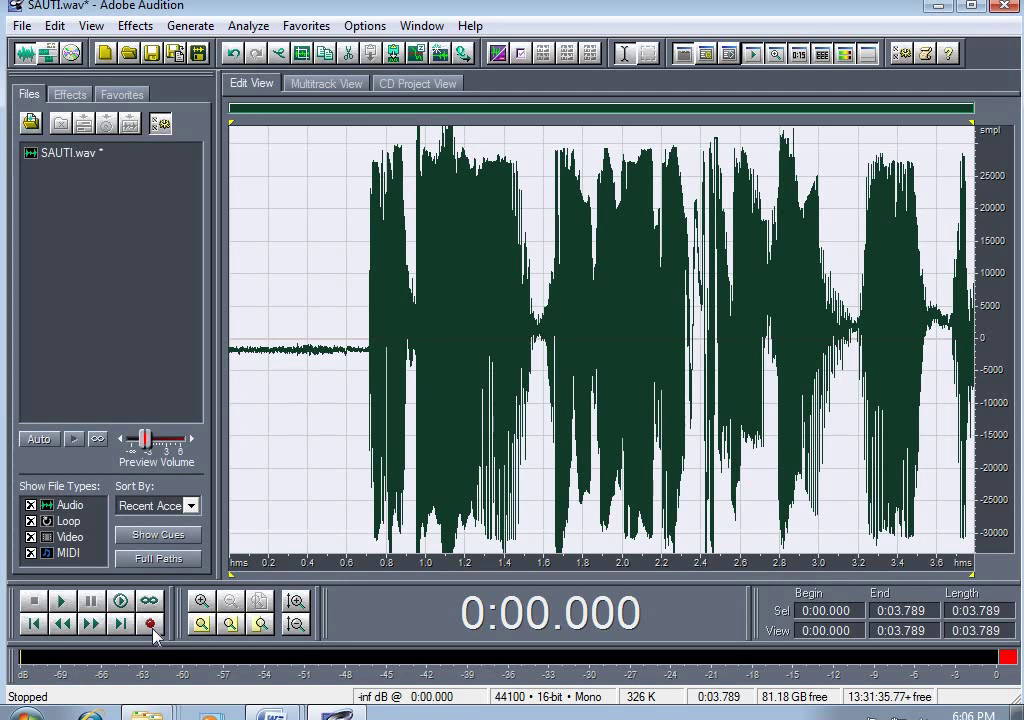
{"action": "key", "text": "space"}
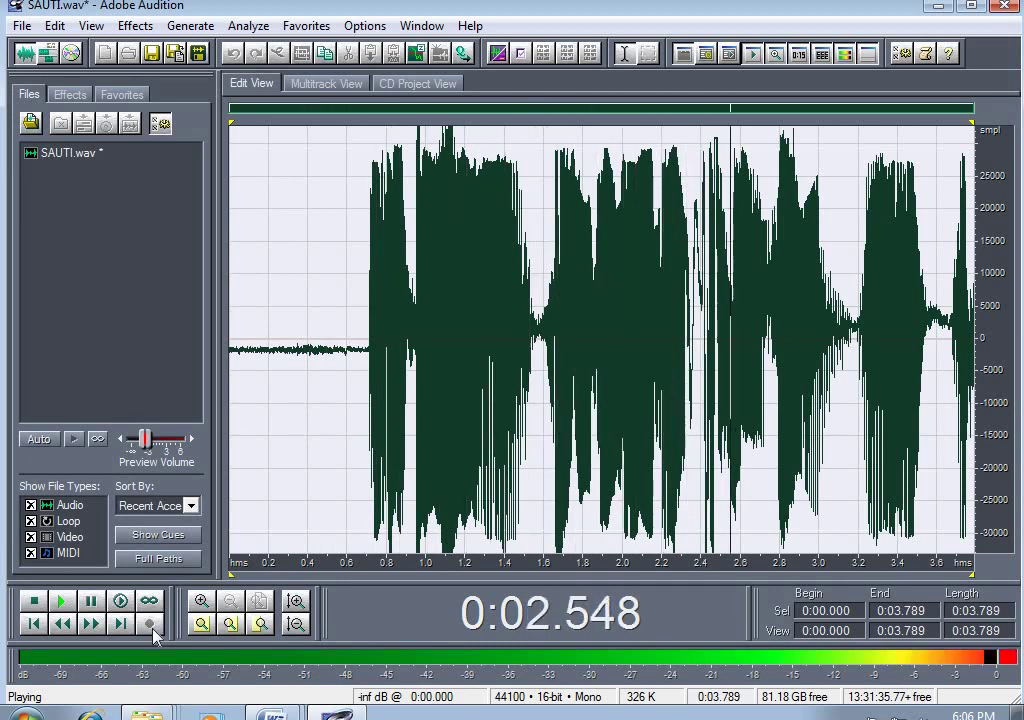
{"action": "key", "text": "space"}
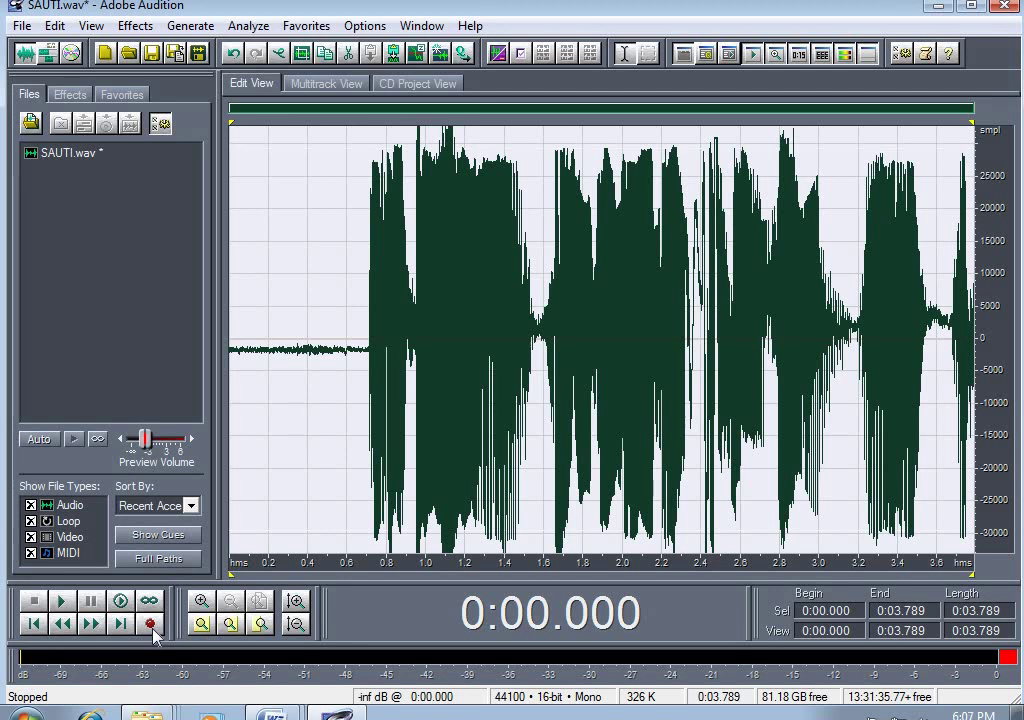
Replace the current voice take in SAUTI.wav with a new recording about 7.3 seconds long and play it back.
{"action": "key", "text": "Delete"}
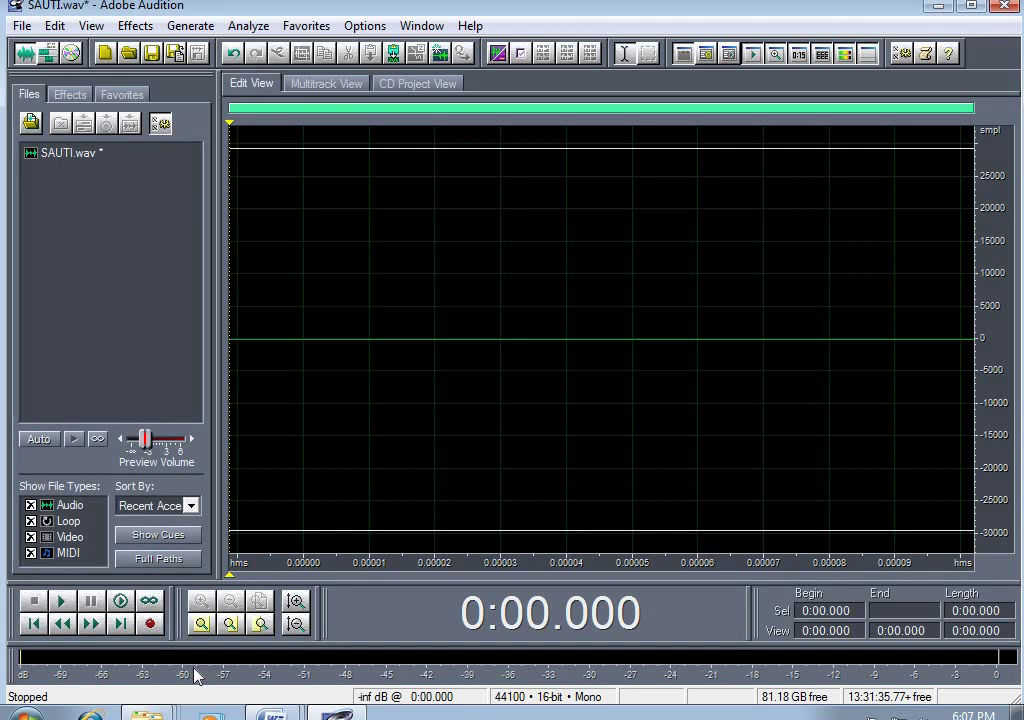
{"action": "left_click", "coordinate": [150, 623]}
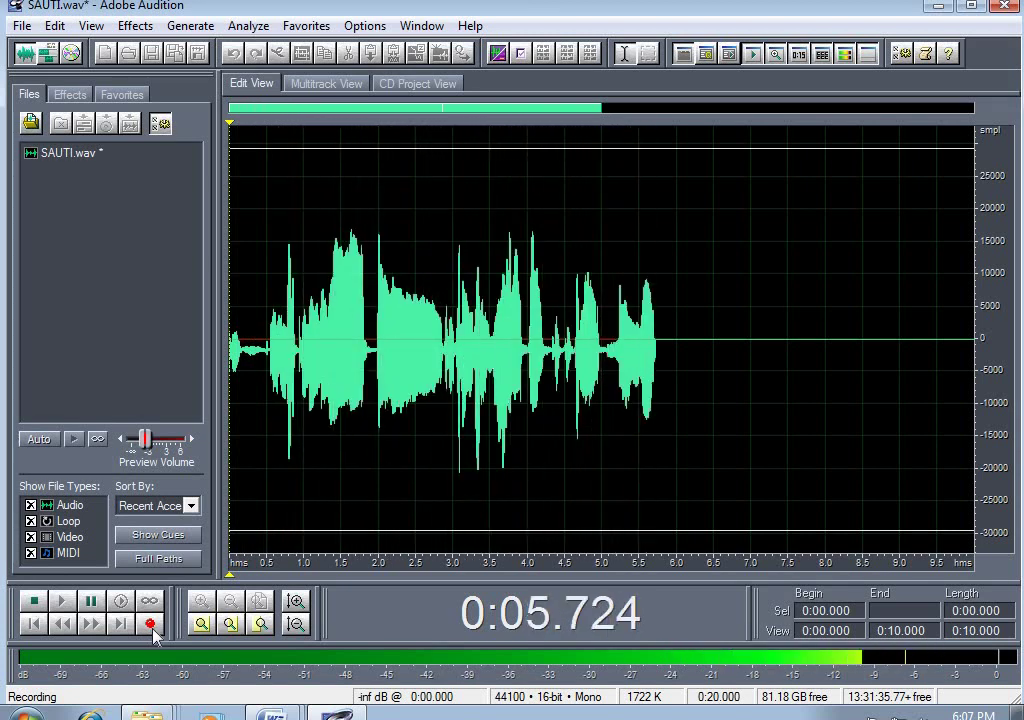
{"action": "key", "text": "space"}
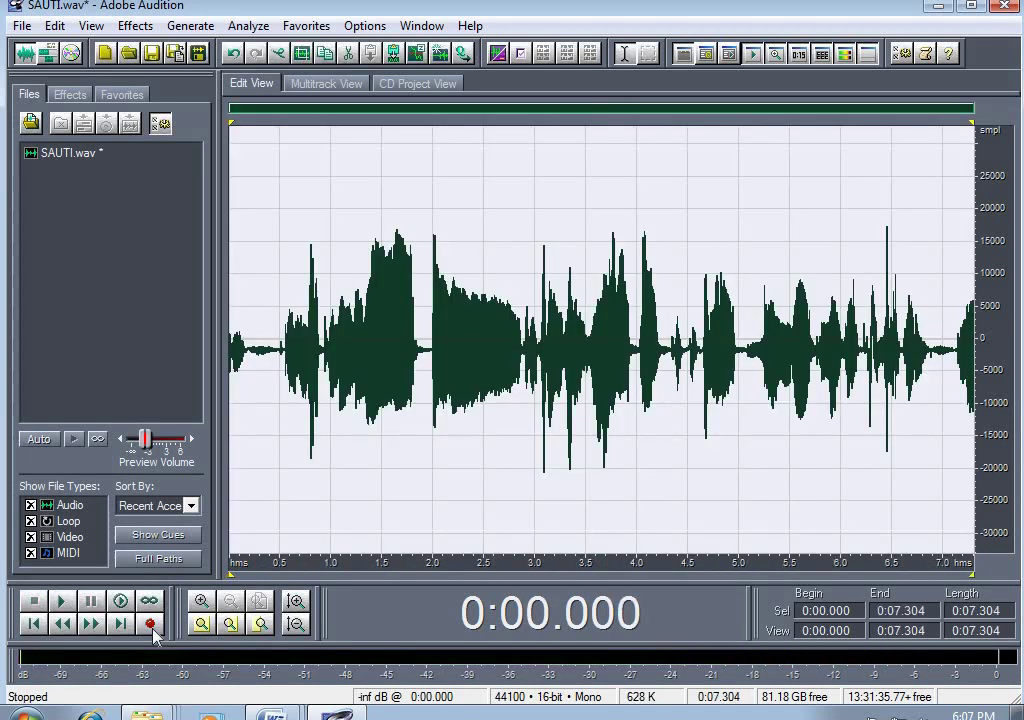
{"action": "key", "text": "space"}
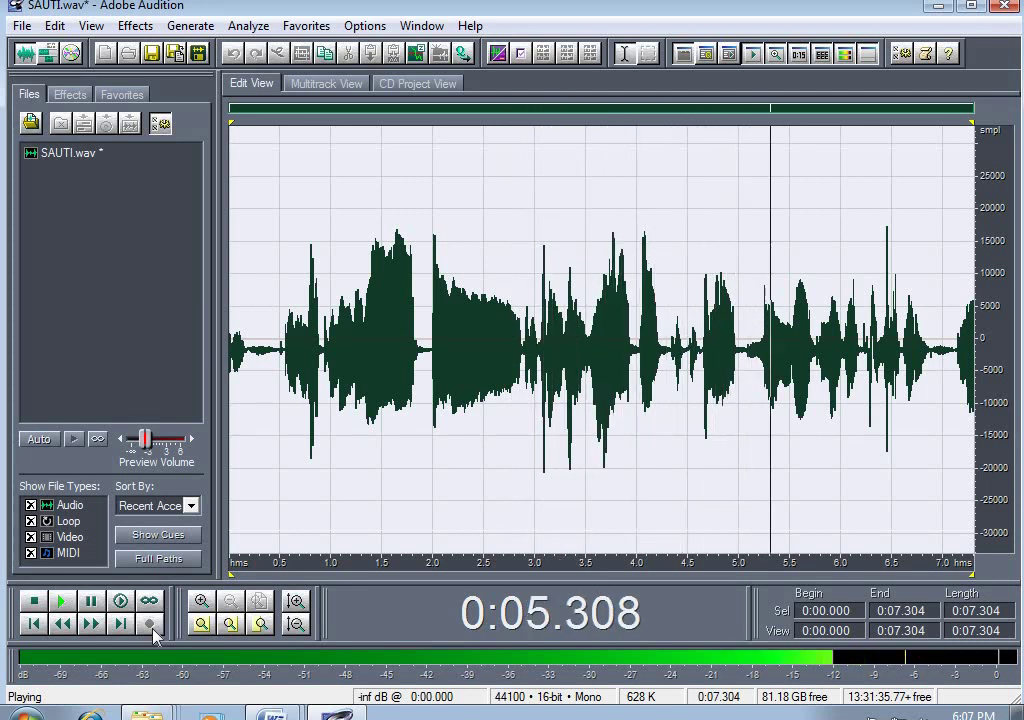
{"action": "key", "text": "space"}
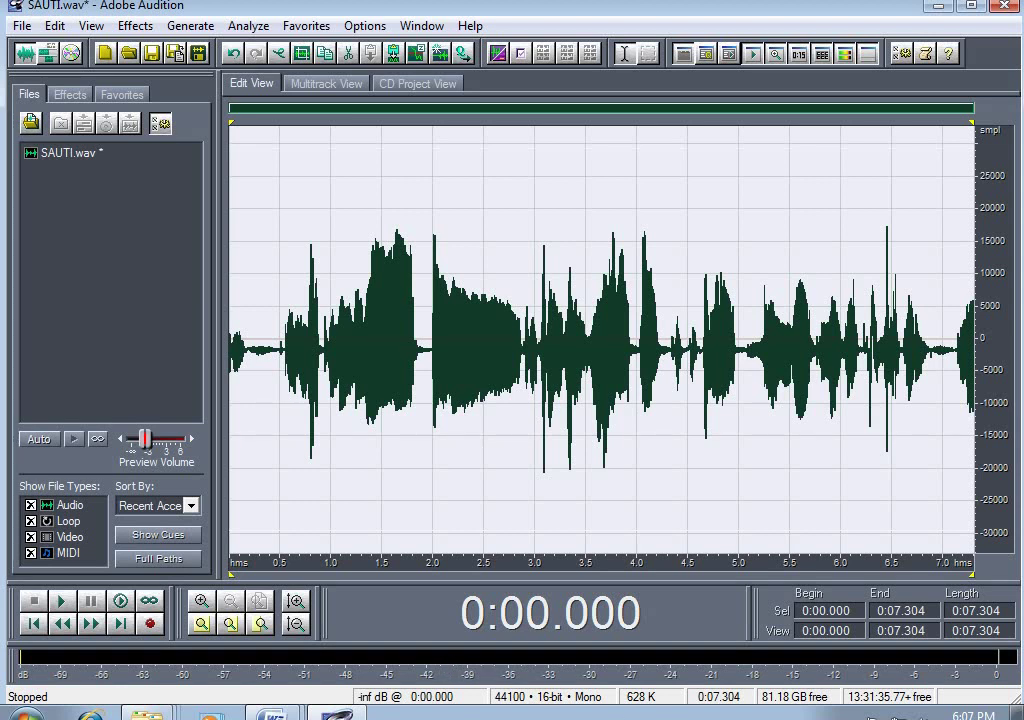
Delete the current take from SAUTI.wav and record a new voice take about 20 seconds long.
{"action": "key", "text": "Delete"}
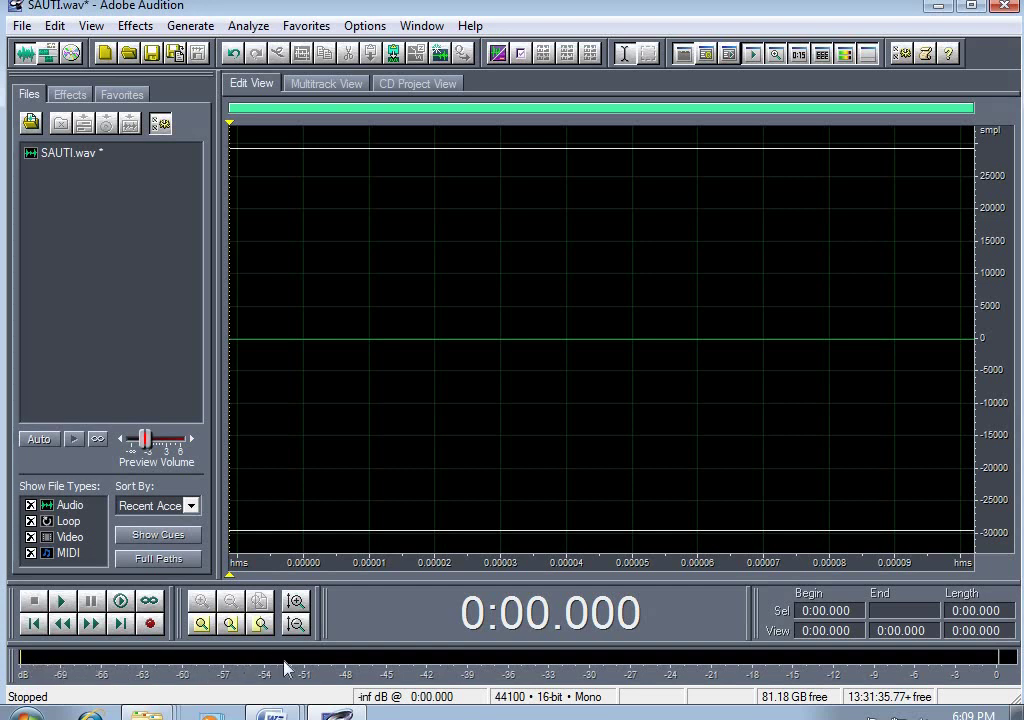
{"action": "left_click", "coordinate": [150, 623]}
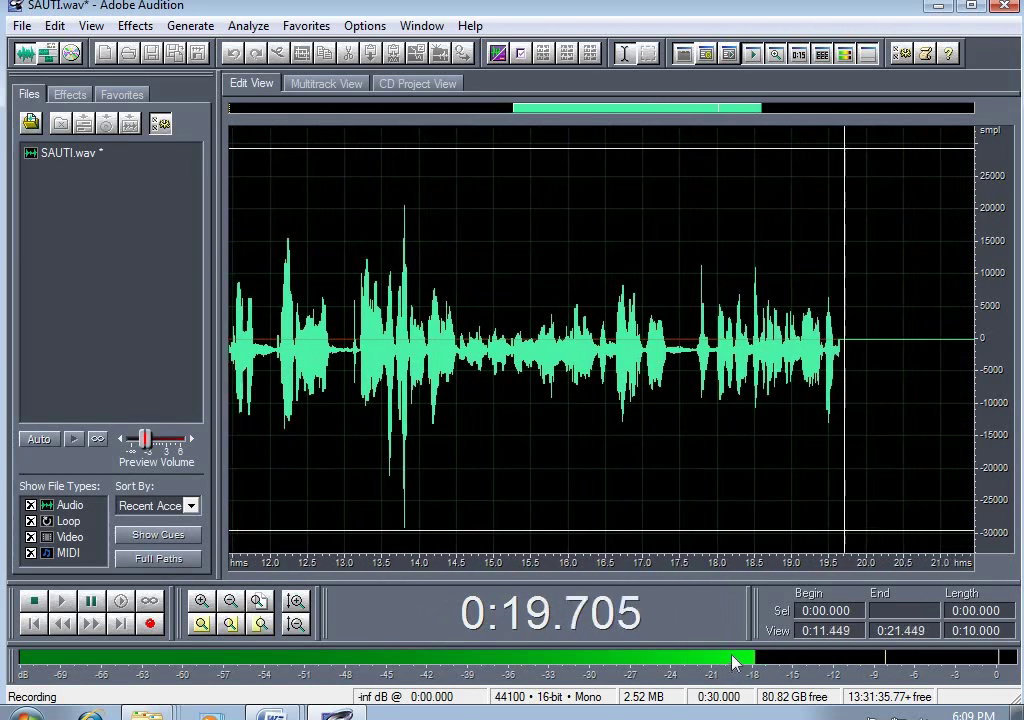
{"action": "key", "text": "space"}
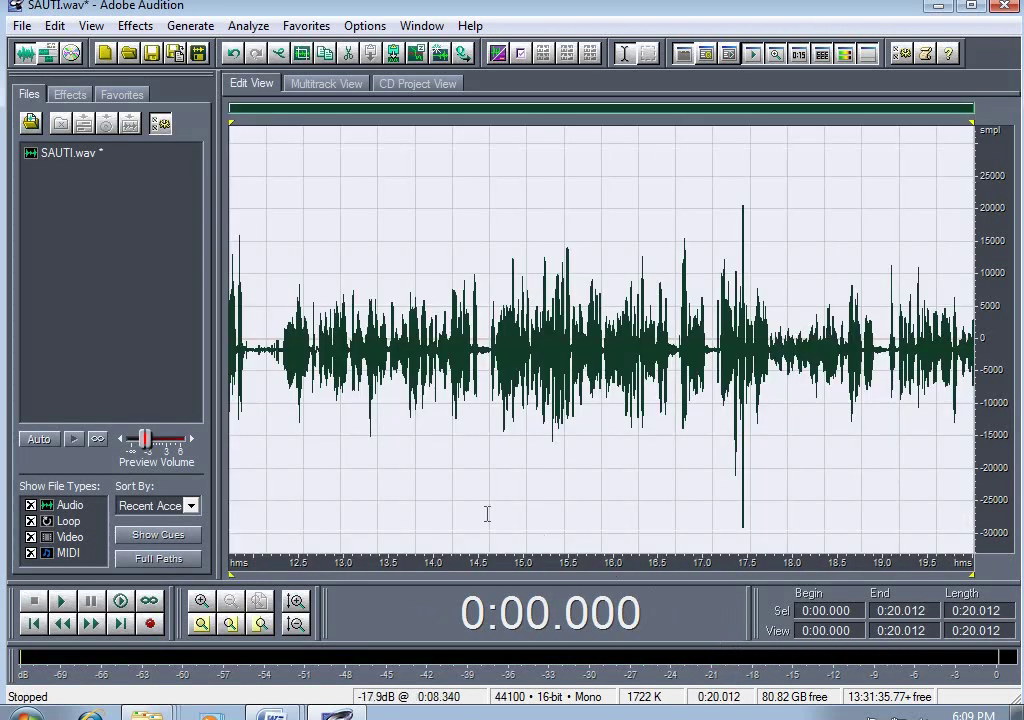
Delete about the first 1.4 seconds of the voice take and play back the remaining audio.
{"action": "left_click_drag", "start_coordinate": [281, 350], "coordinate": [229, 350]}
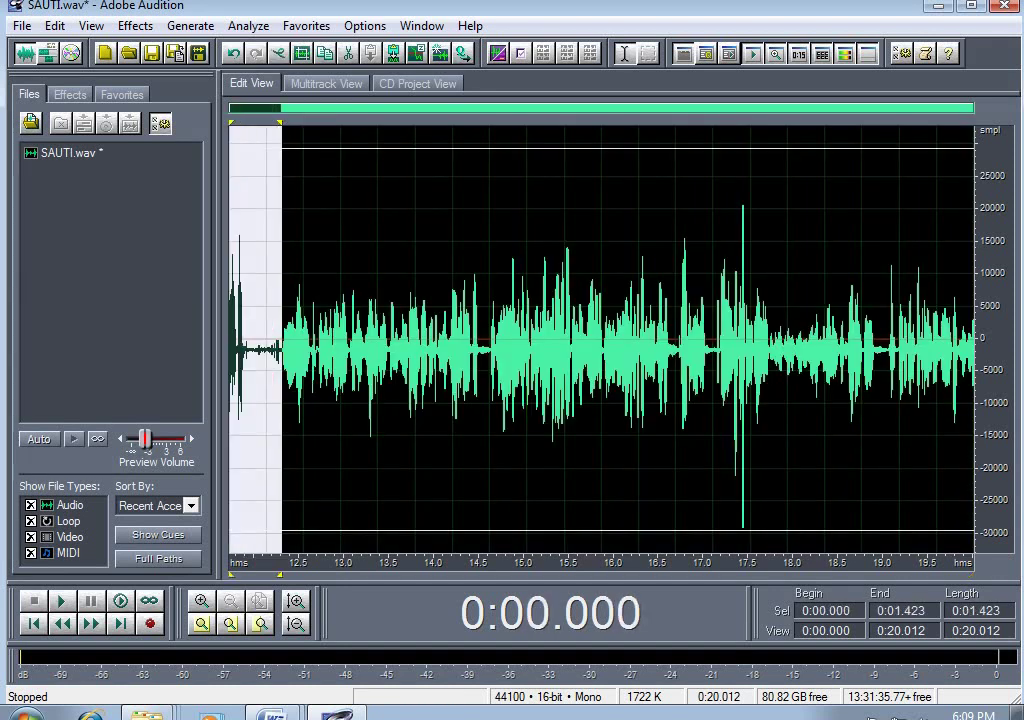
{"action": "key", "text": "Delete"}
{"action": "key", "text": "space"}
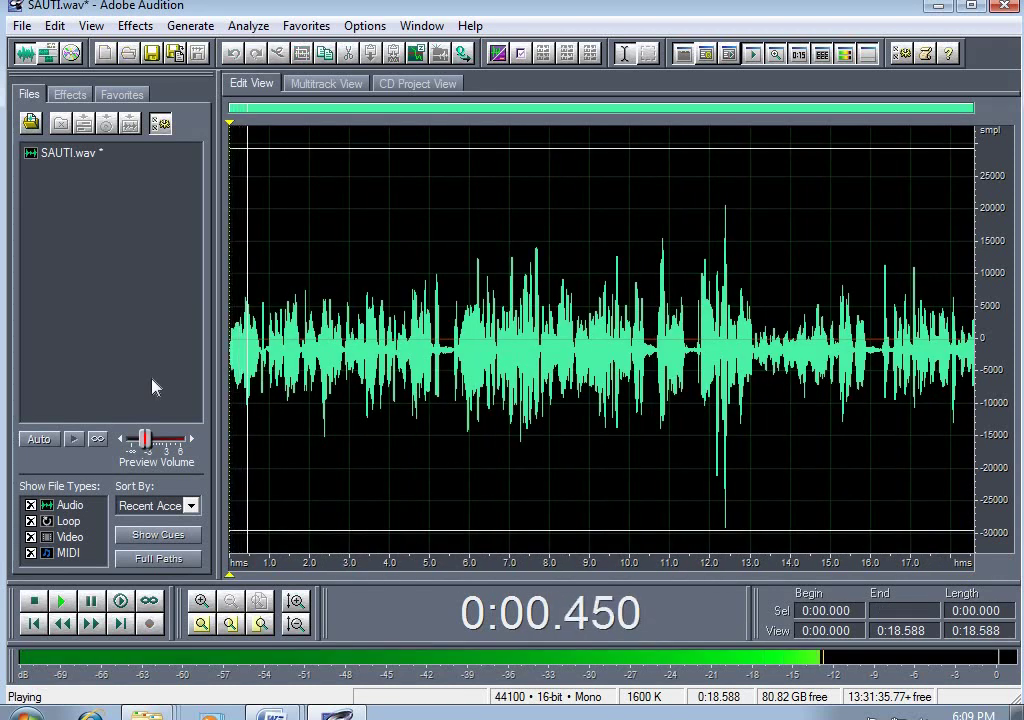
{"action": "key", "text": "space"}
{"action": "key", "text": "space"}
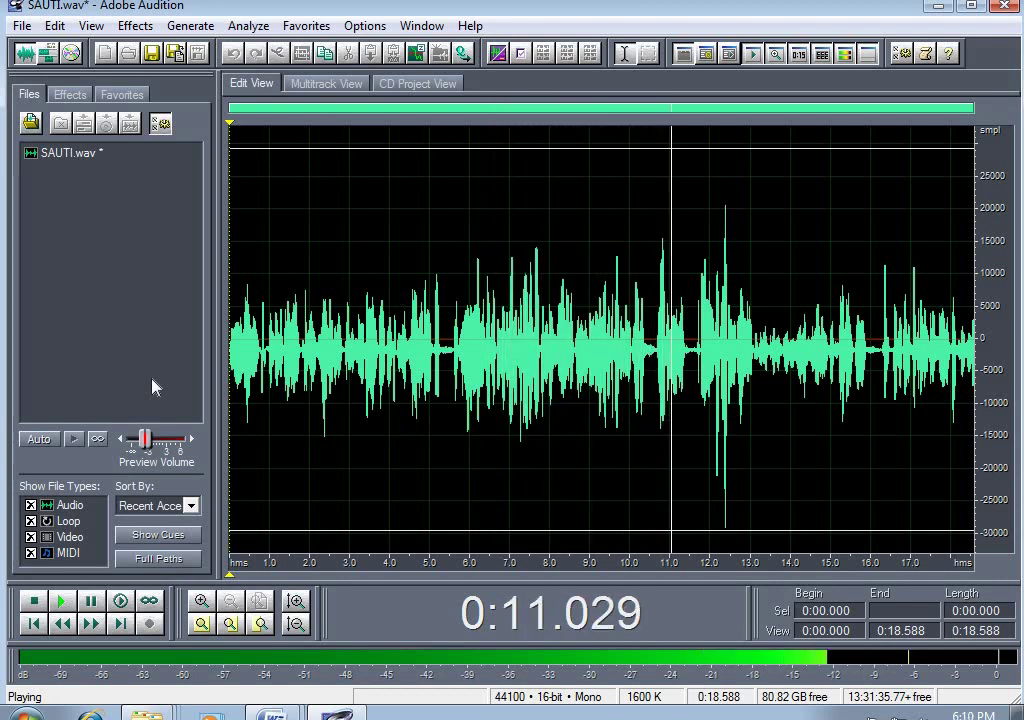
{"action": "key", "text": "space"}
Delete the audio from about 0:11.6 to the end and return the cursor to the start.
{"action": "left_click_drag", "start_coordinate": [695, 330], "coordinate": [1010, 450]}
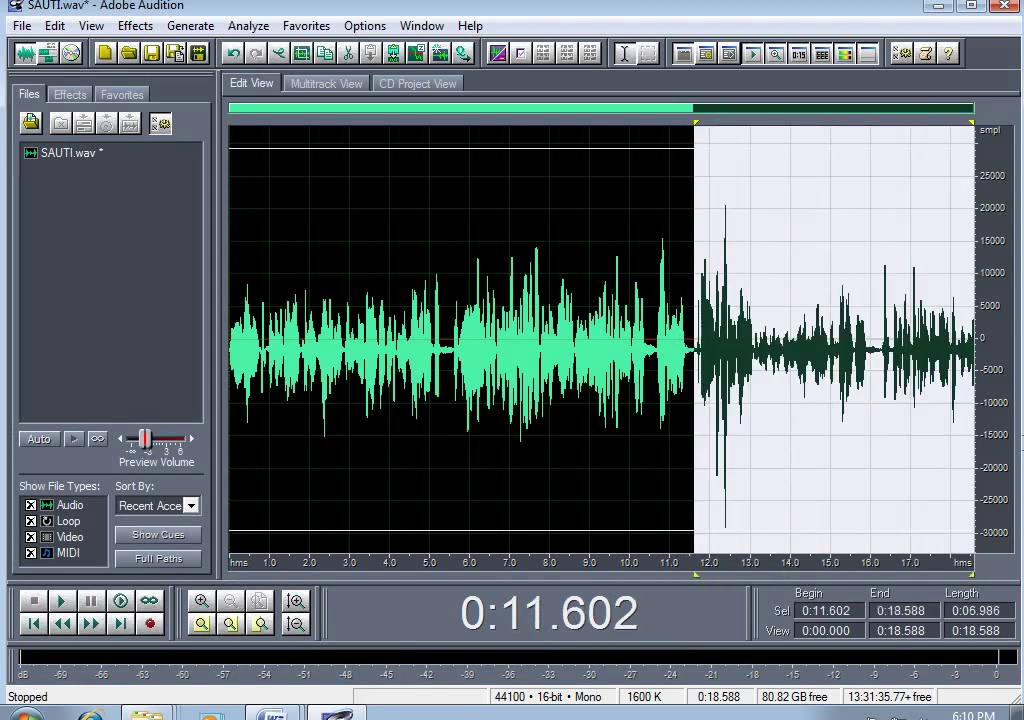
{"action": "key", "text": "Delete"}
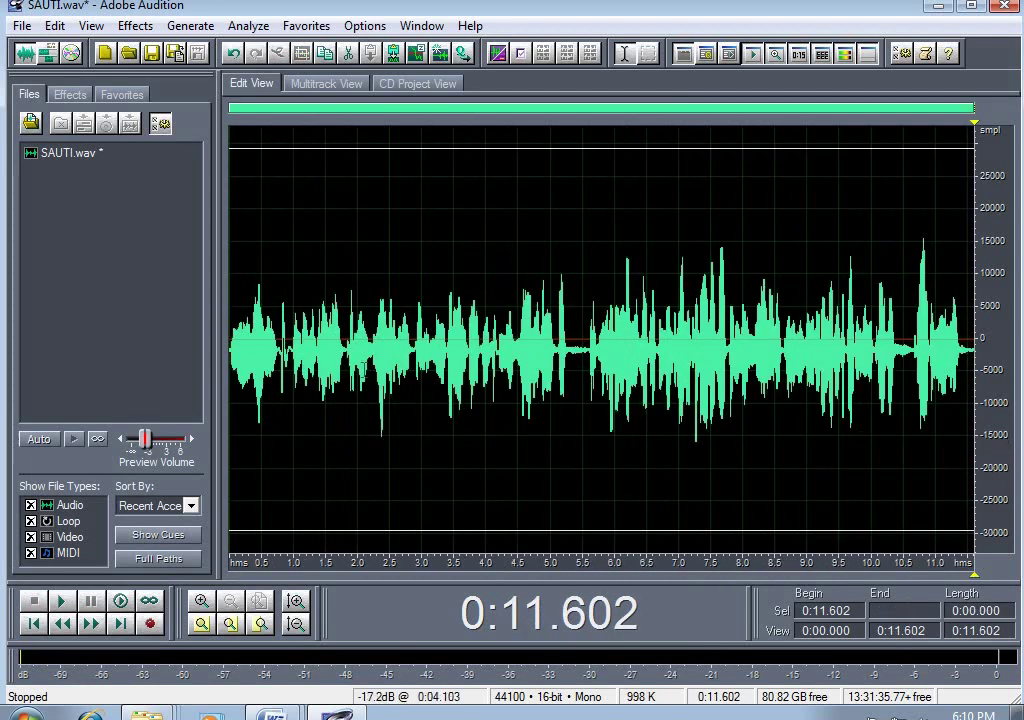
{"action": "key", "text": "Home"}
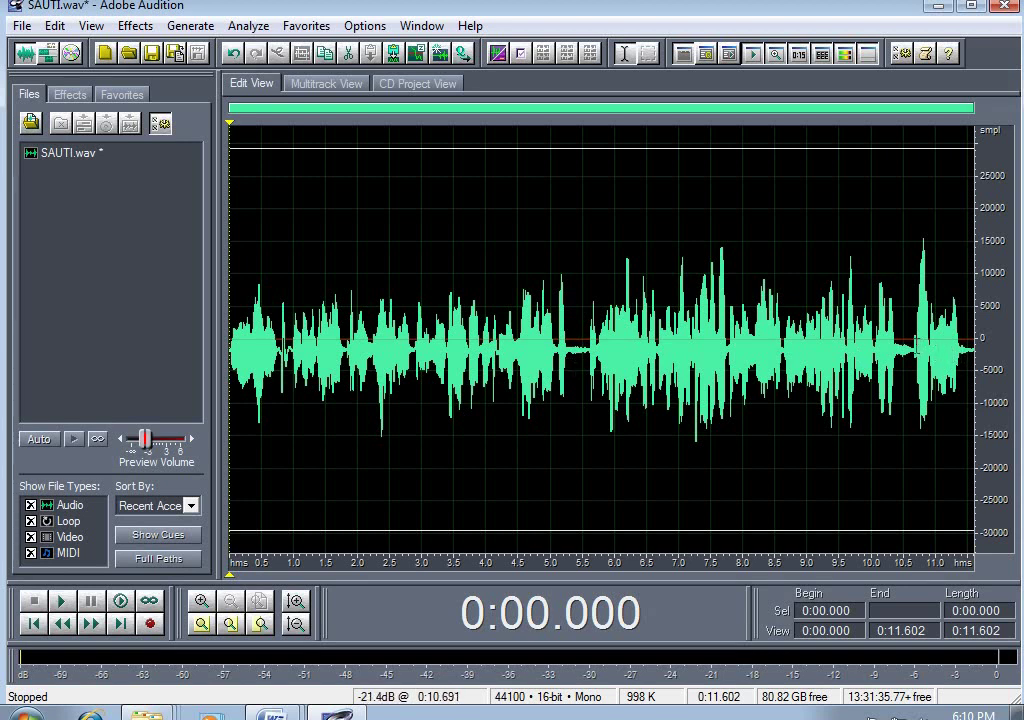
Try deleting about the last second of the take, from about 0:10.6, and undo the deletion.
{"action": "left_click_drag", "start_coordinate": [909, 365], "coordinate": [971, 383]}
{"action": "key", "text": "Delete"}
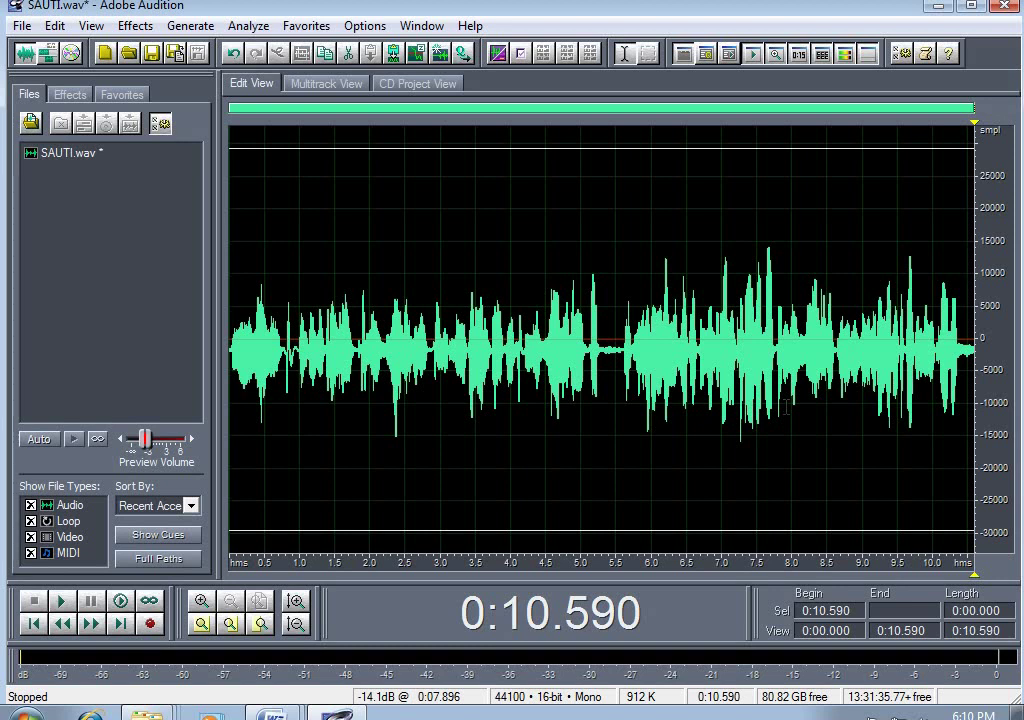
{"action": "key", "text": "ctrl"}
{"action": "key", "text": "ctrl+v"}
Convert the SAUTI.wav sample type from mono to stereo.
{"action": "left_click", "coordinate": [582, 392]}
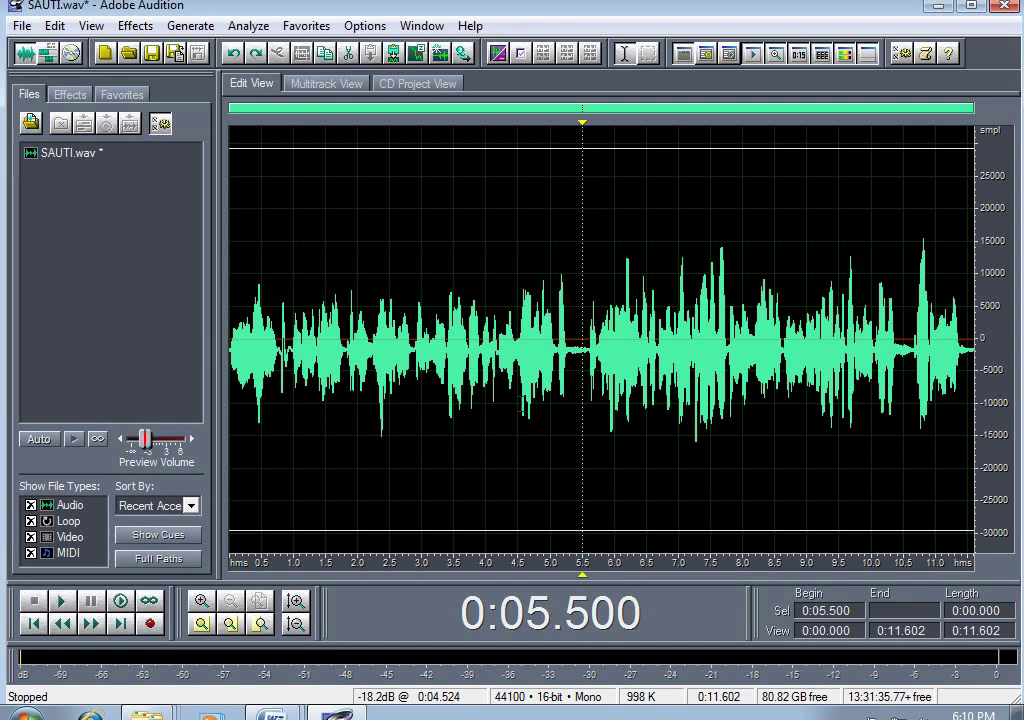
{"action": "key", "text": "F11"}
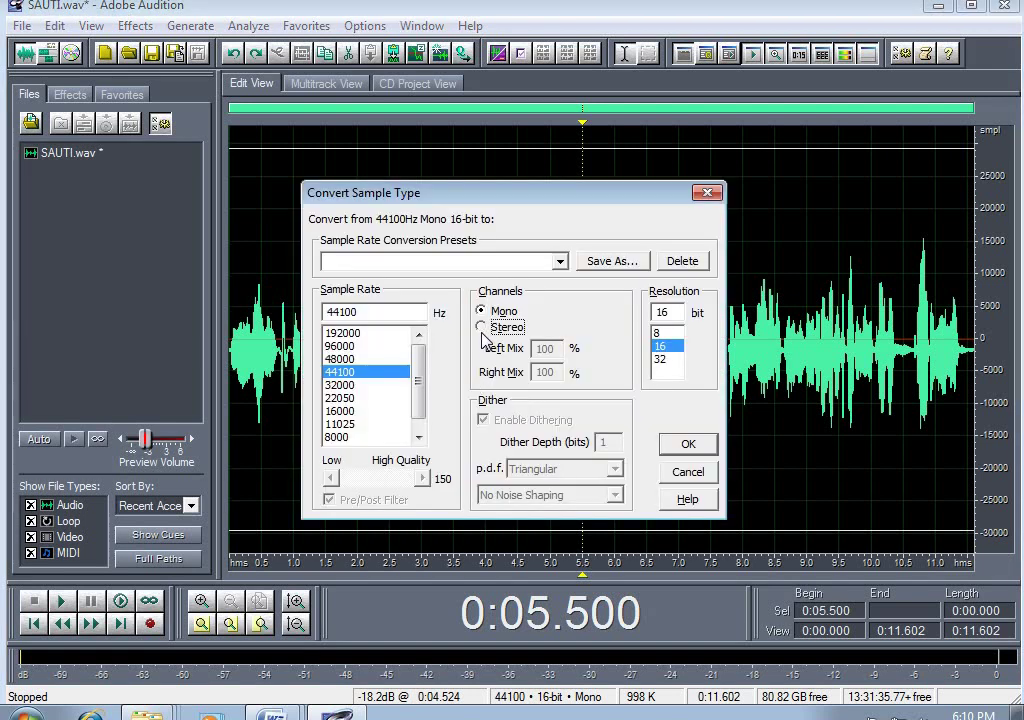
{"action": "left_click", "coordinate": [482, 327]}
{"action": "left_click", "coordinate": [688, 444]}
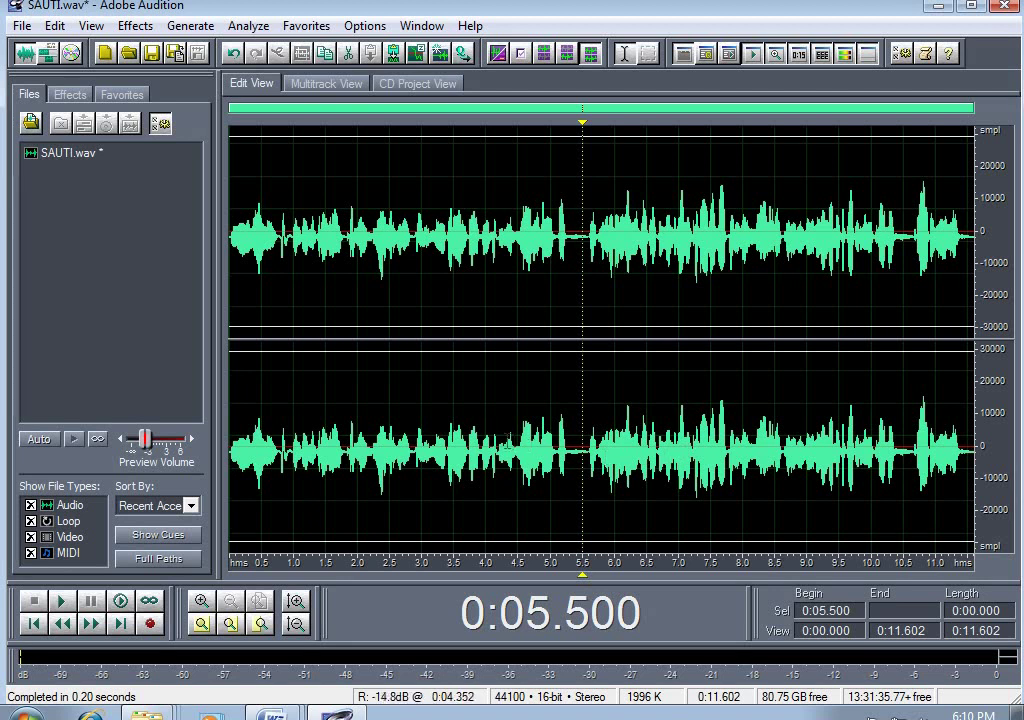
Play back the stereo waveform from the start and save SAUTI.wav.
{"action": "left_click", "coordinate": [231, 292]}
{"action": "key", "text": "space"}
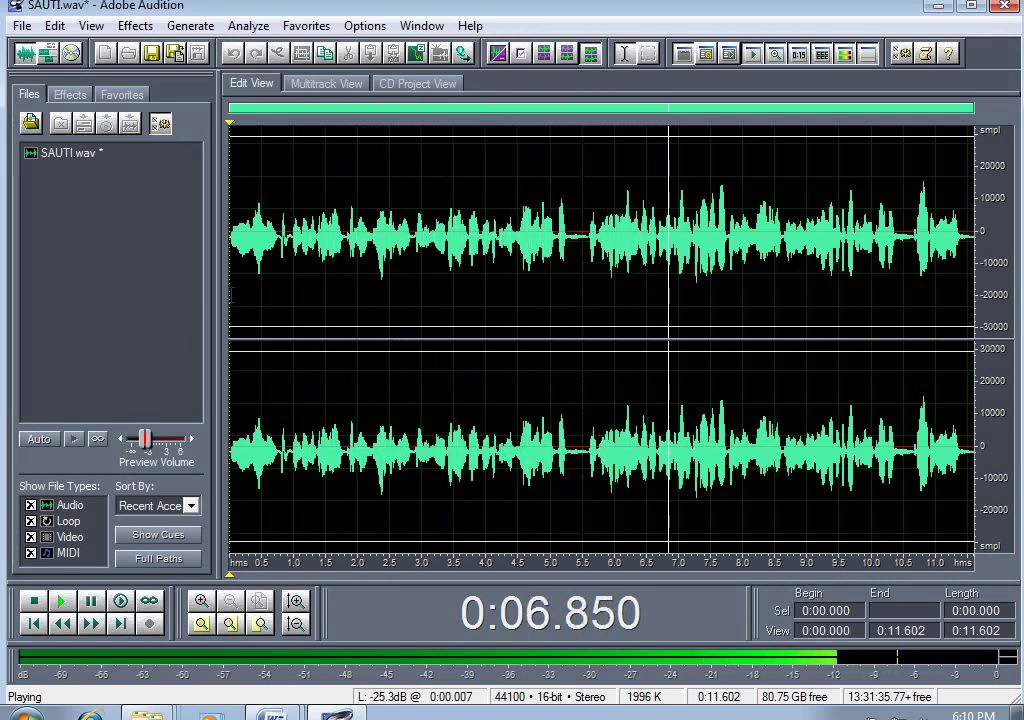
{"action": "key", "text": "space"}
{"action": "key", "text": "ctrl"}
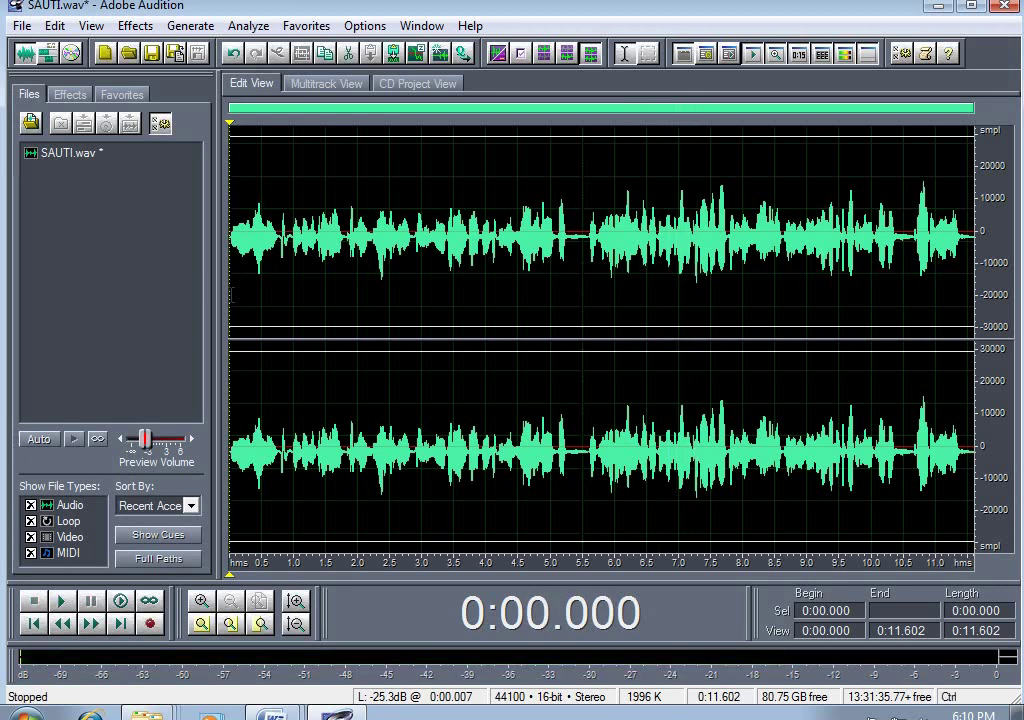
{"action": "key", "text": "ctrl+s"}
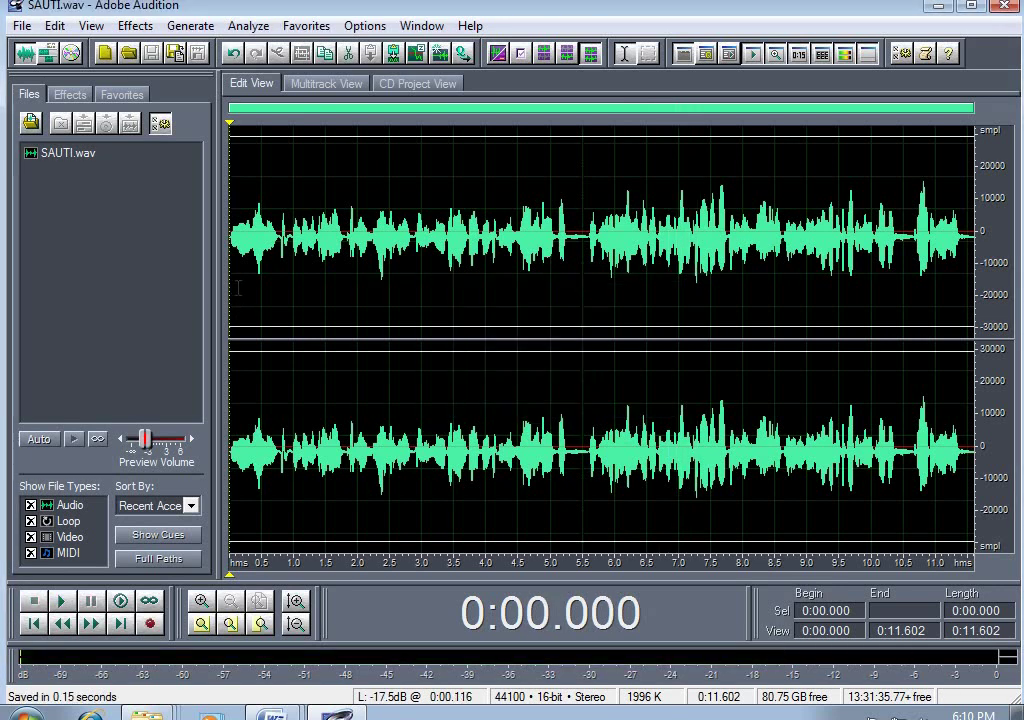
Review the available file commands and play SAUTI.wav again from the start.
{"action": "left_click", "coordinate": [21, 25]}
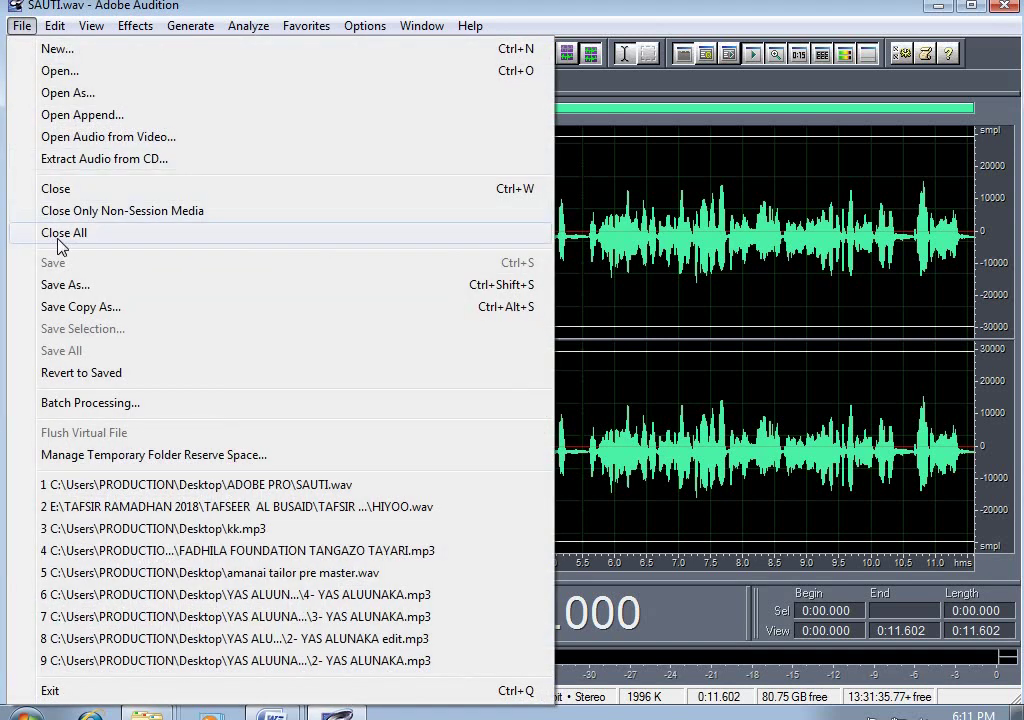
{"action": "left_click", "coordinate": [583, 396]}
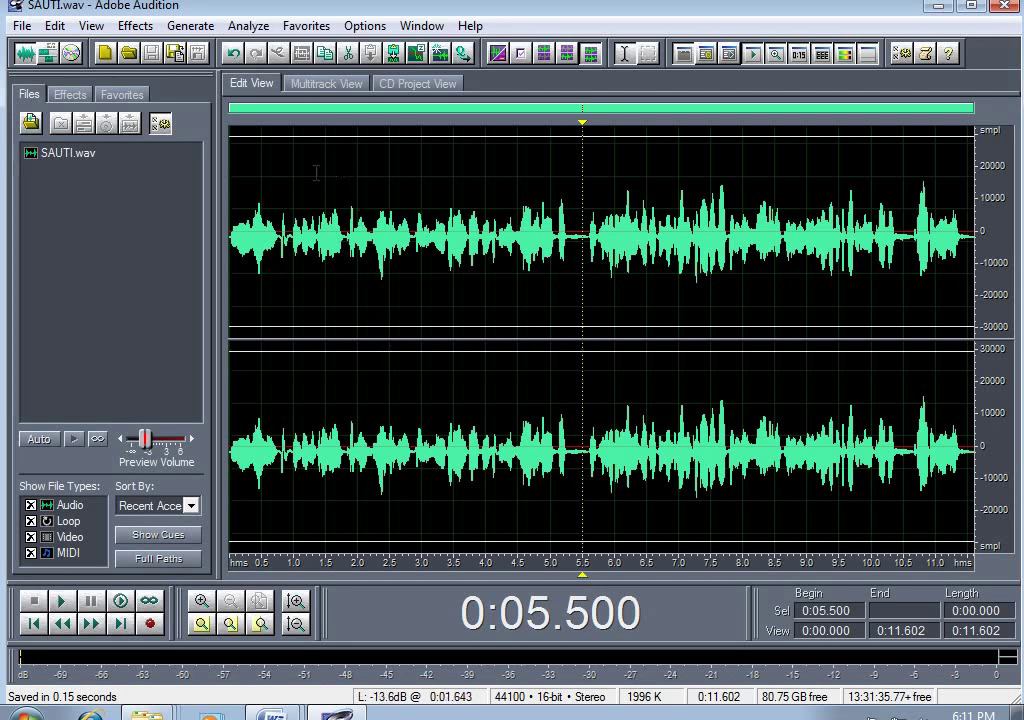
{"action": "left_click", "coordinate": [231, 250]}
{"action": "key", "text": "space"}
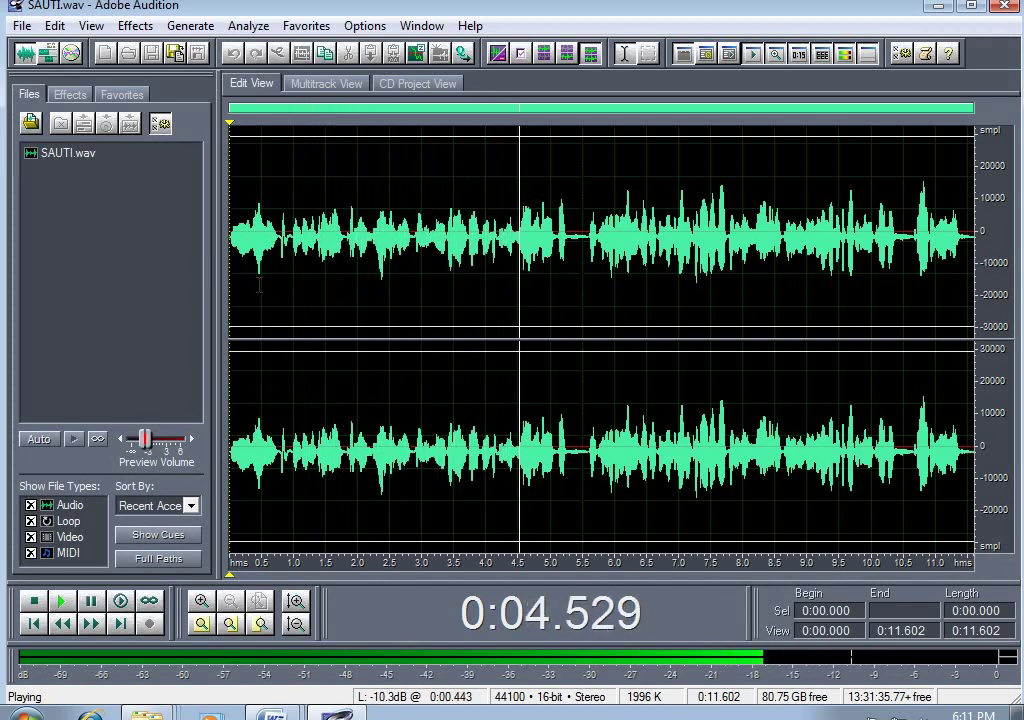
{"action": "key", "text": "space"}
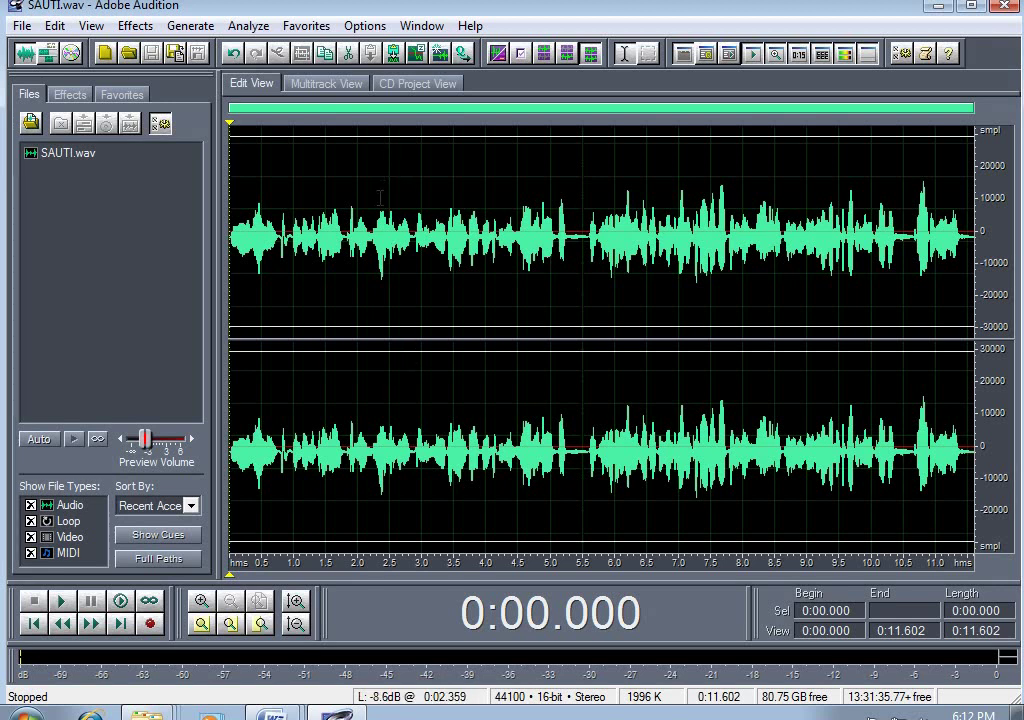
Review the level display options and play the opening of SAUTI.wav to examine the level meters.
{"action": "left_click", "coordinate": [364, 28]}
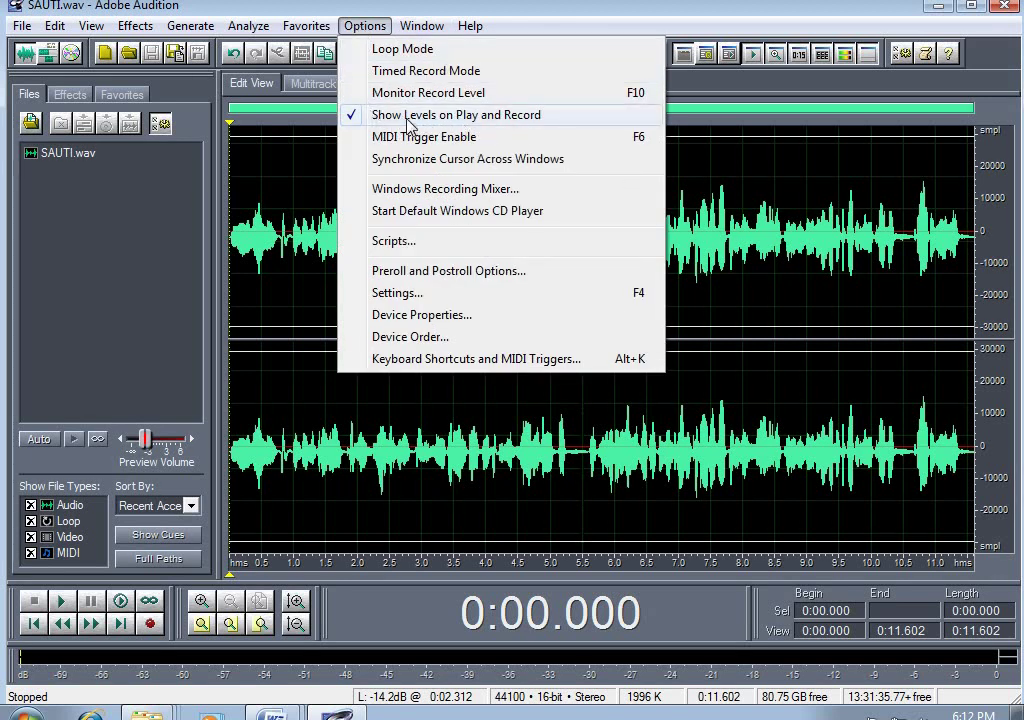
{"action": "key", "text": "Escape"}
{"action": "key", "text": "space"}
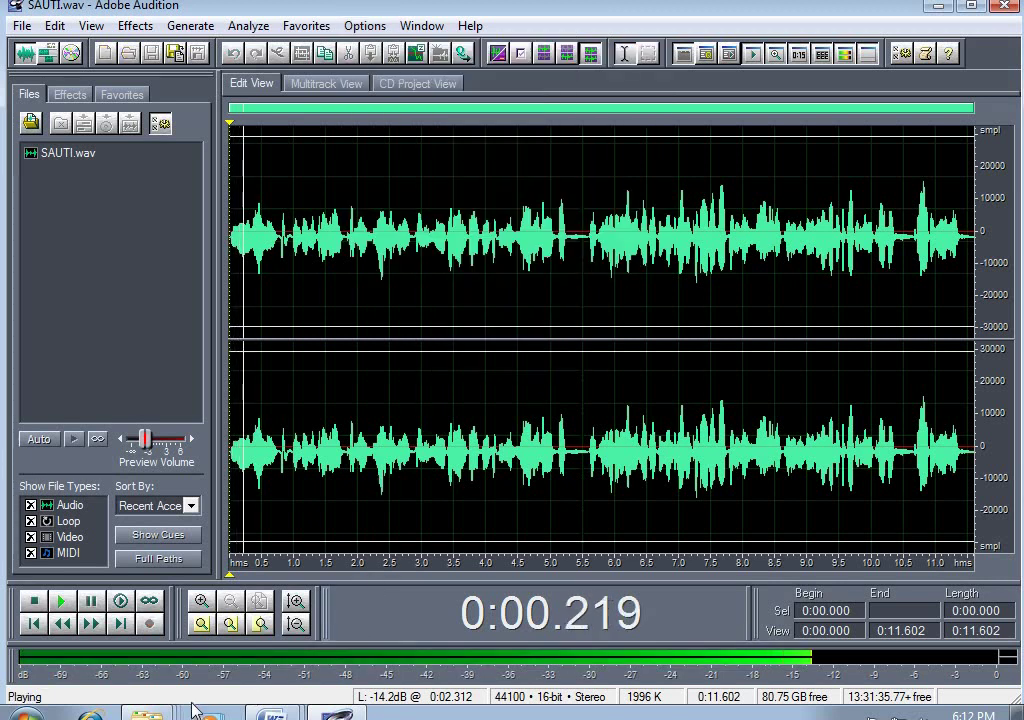
{"action": "key", "text": "space"}
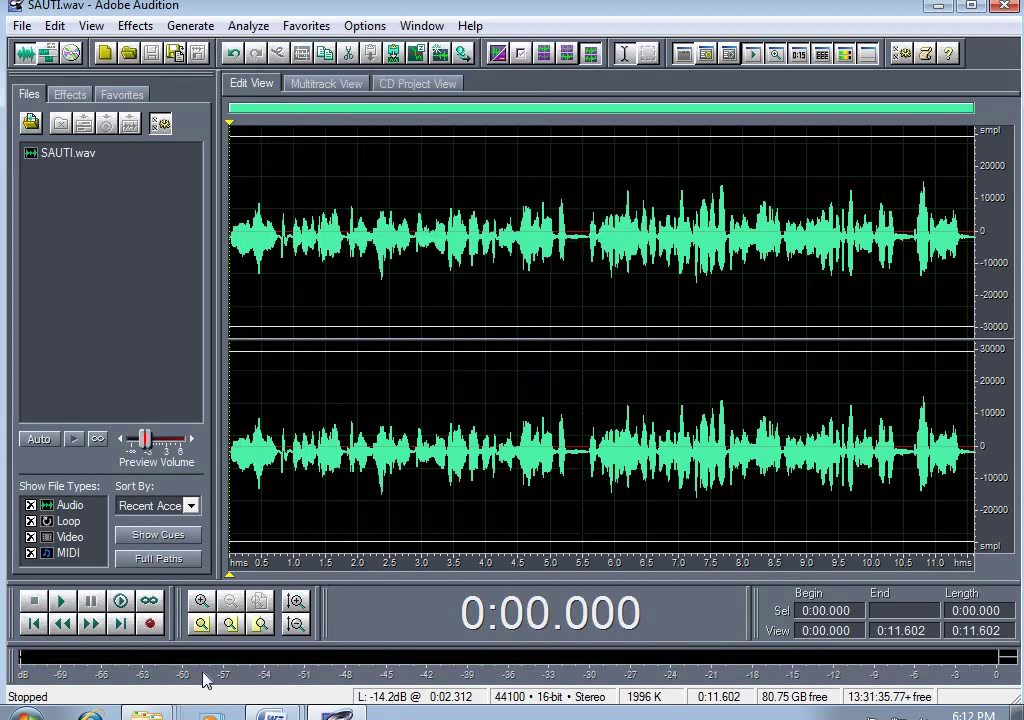
{"action": "left_click", "coordinate": [203, 680]}
{"action": "key", "text": "space"}
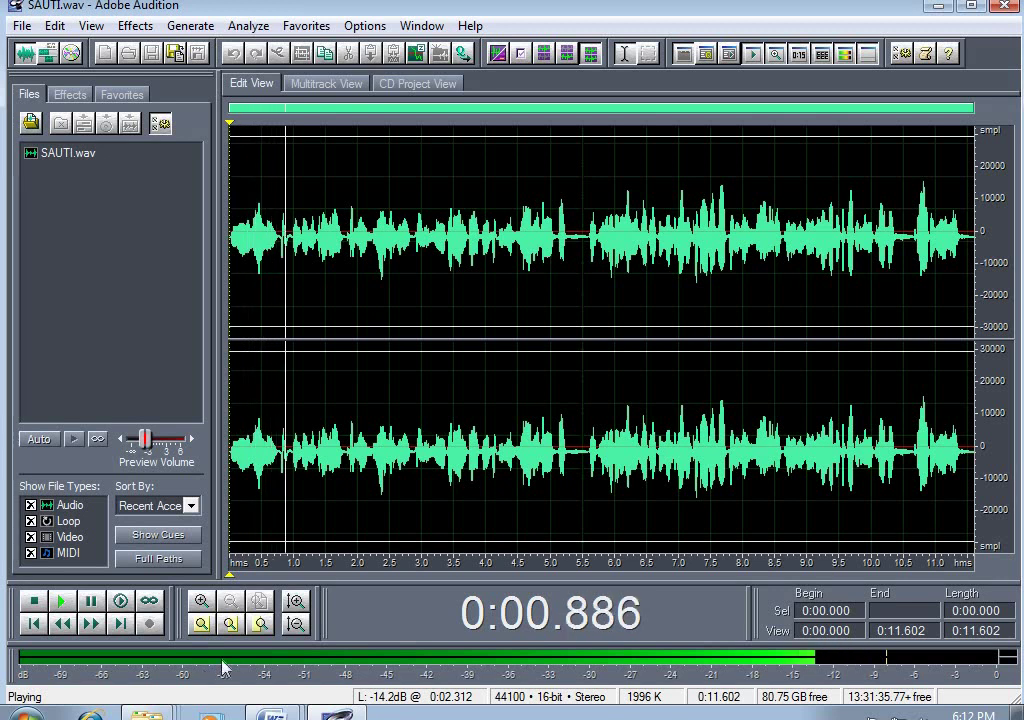
{"action": "key", "text": "space"}
Try the Monitor Record Level option and play SAUTI.wav from the start to check its levels.
{"action": "left_click", "coordinate": [365, 25]}
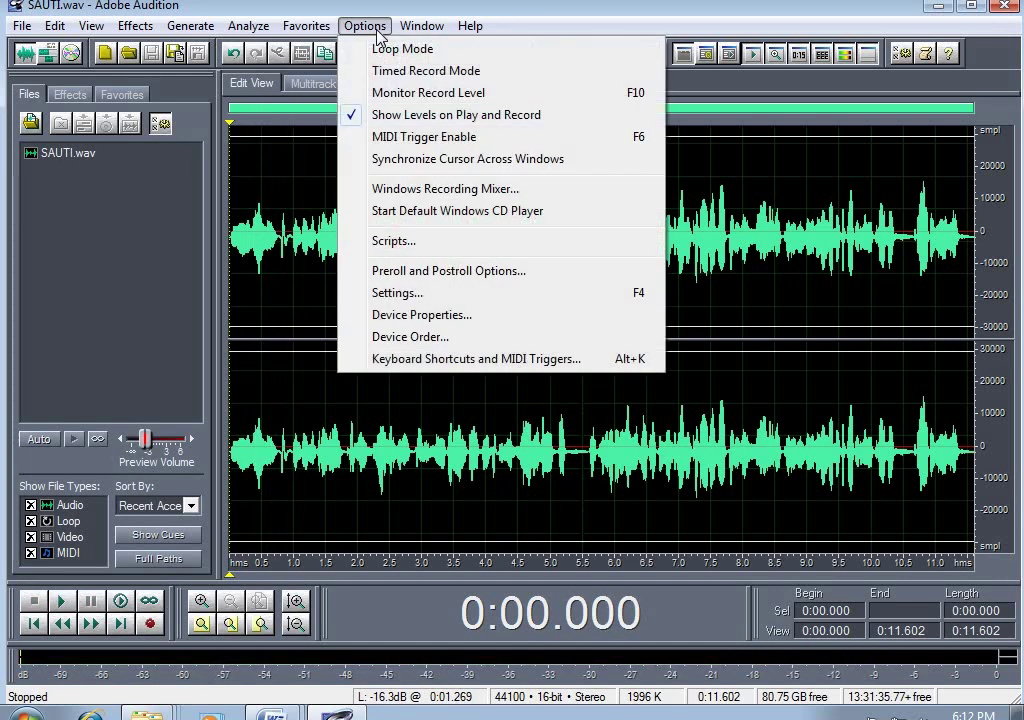
{"action": "left_click", "coordinate": [413, 95]}
{"action": "key", "text": "space"}
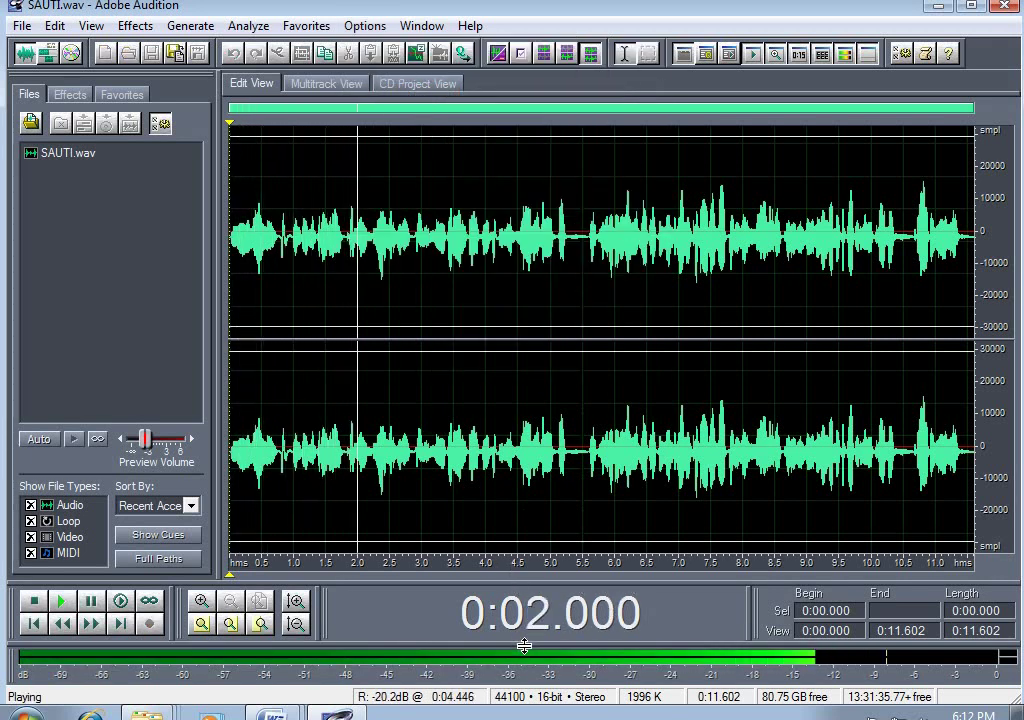
{"action": "key", "text": "space"}
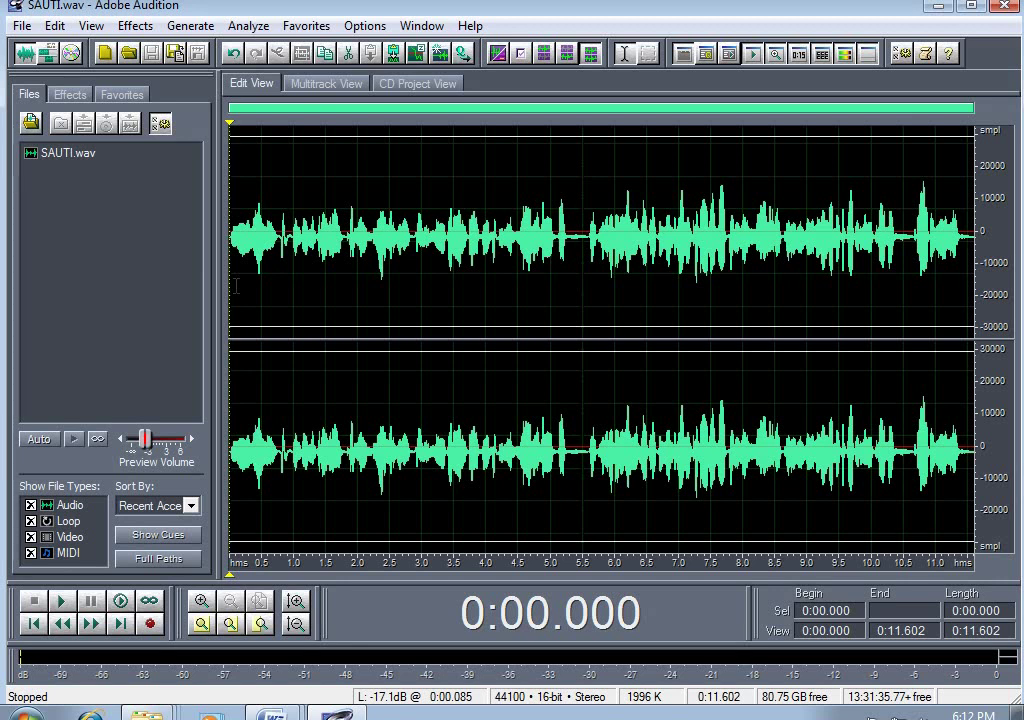
{"action": "key", "text": "space"}
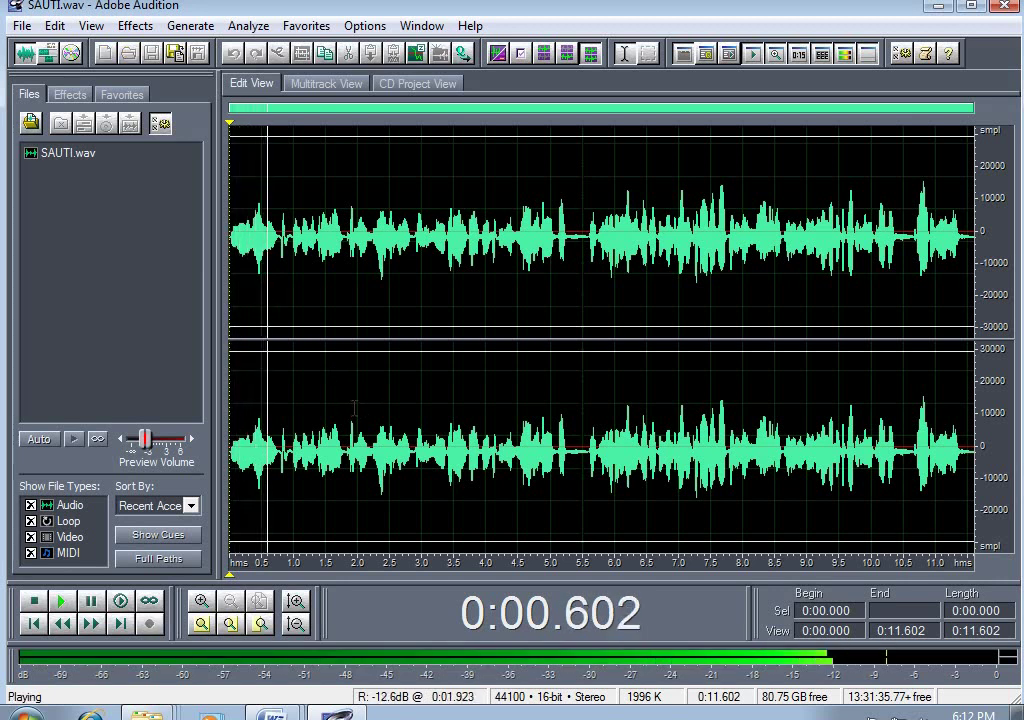
{"action": "key", "text": "space"}
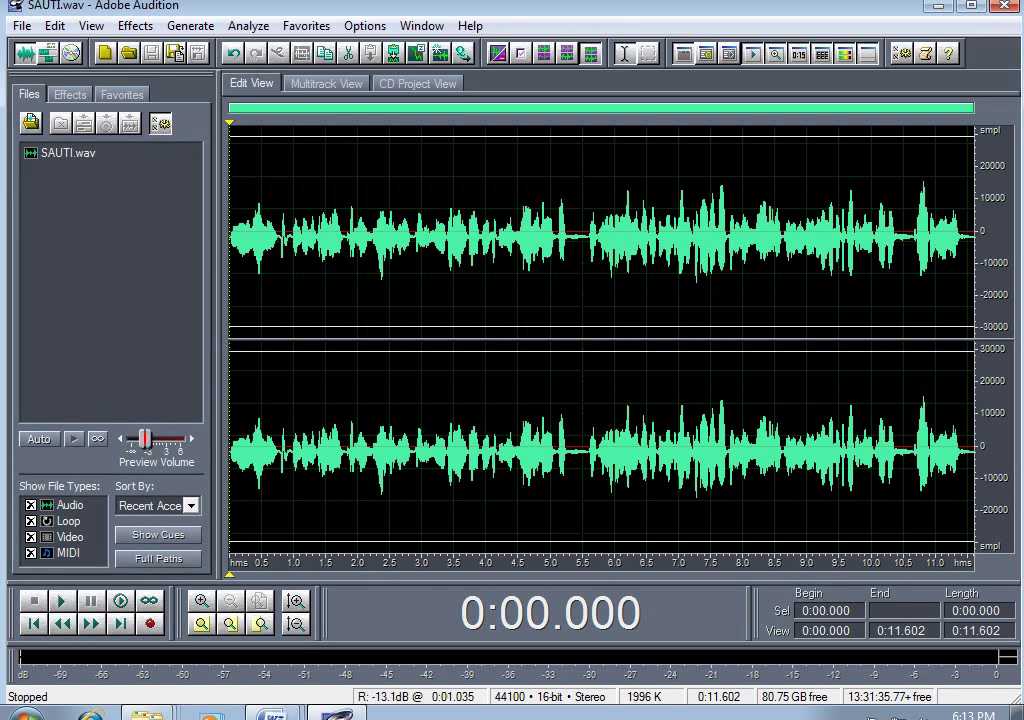
Close the Adobe Audition window and return to the desktop.
{"action": "mouse_move", "coordinate": [272, 714]}
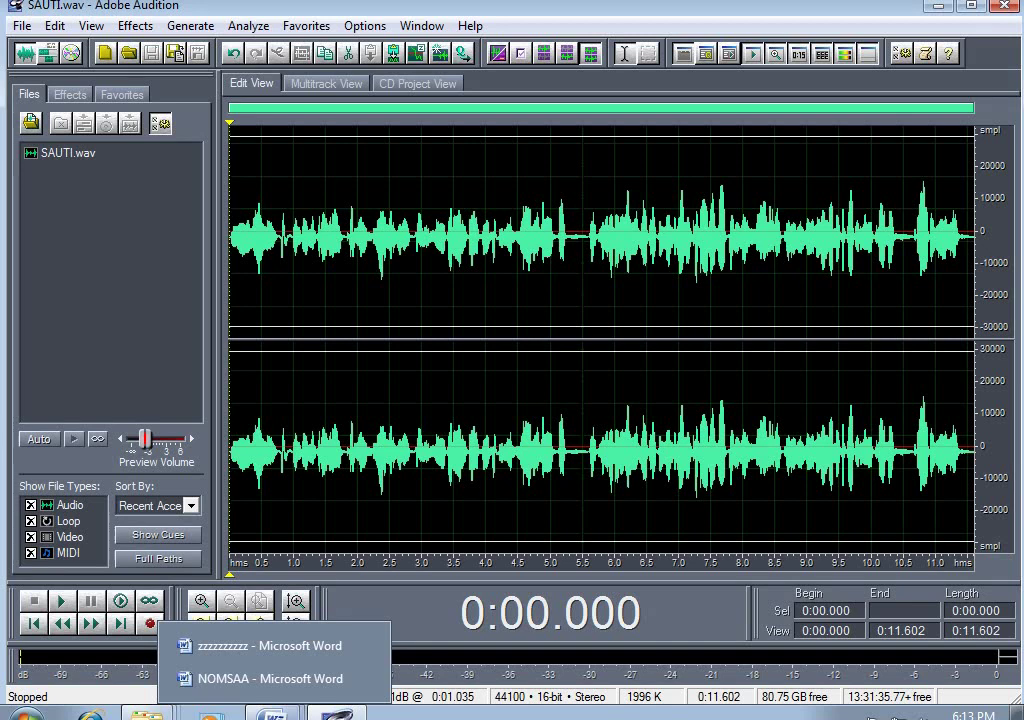
{"action": "left_click", "coordinate": [1005, 6]}
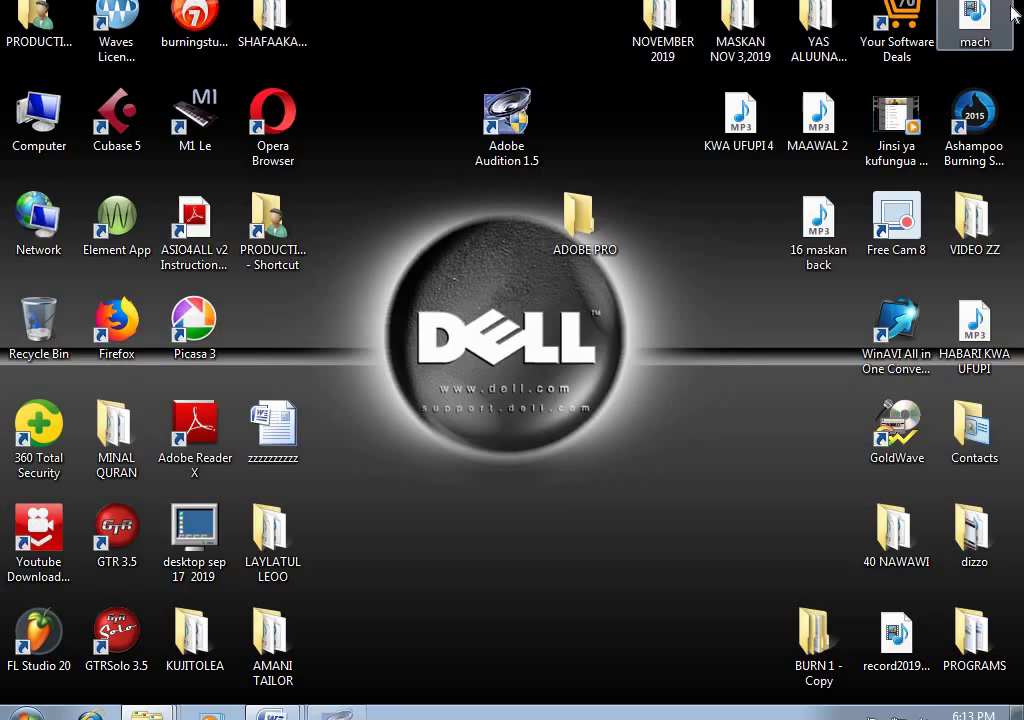